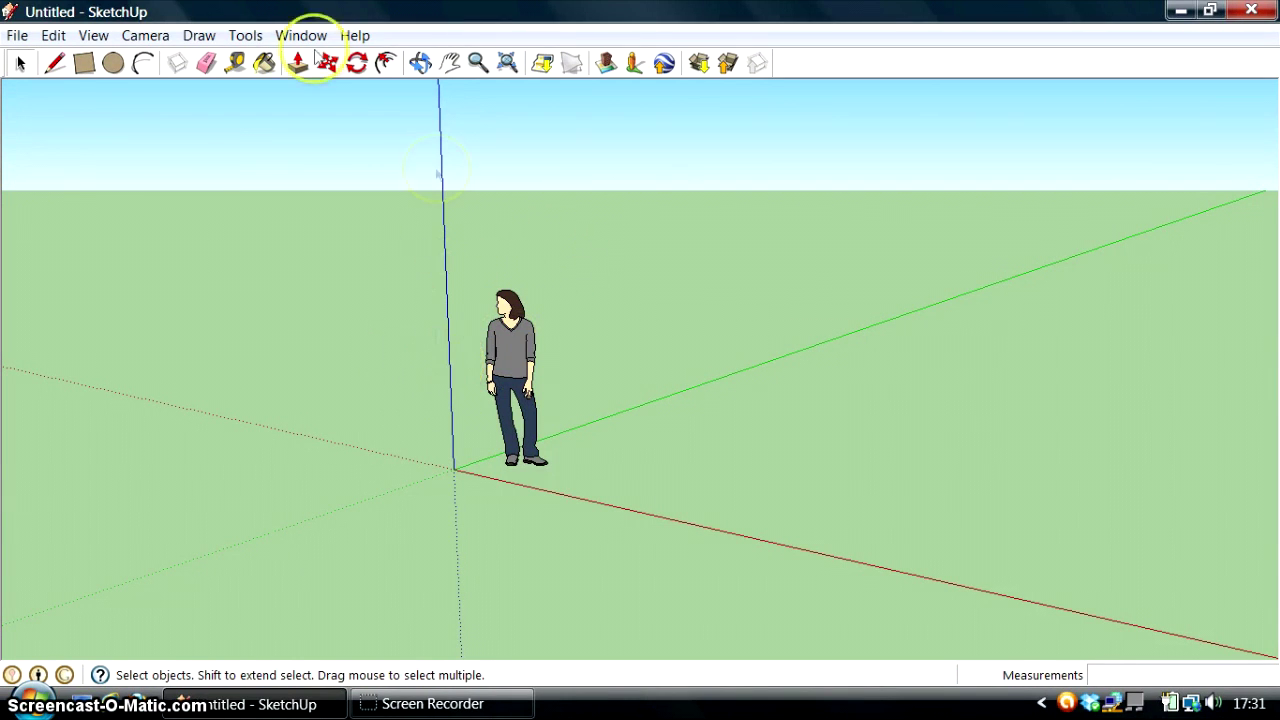
Step: Show the Large Tool Set, hide the Getting Started toolbar, and delete the person figure
click(90, 36)
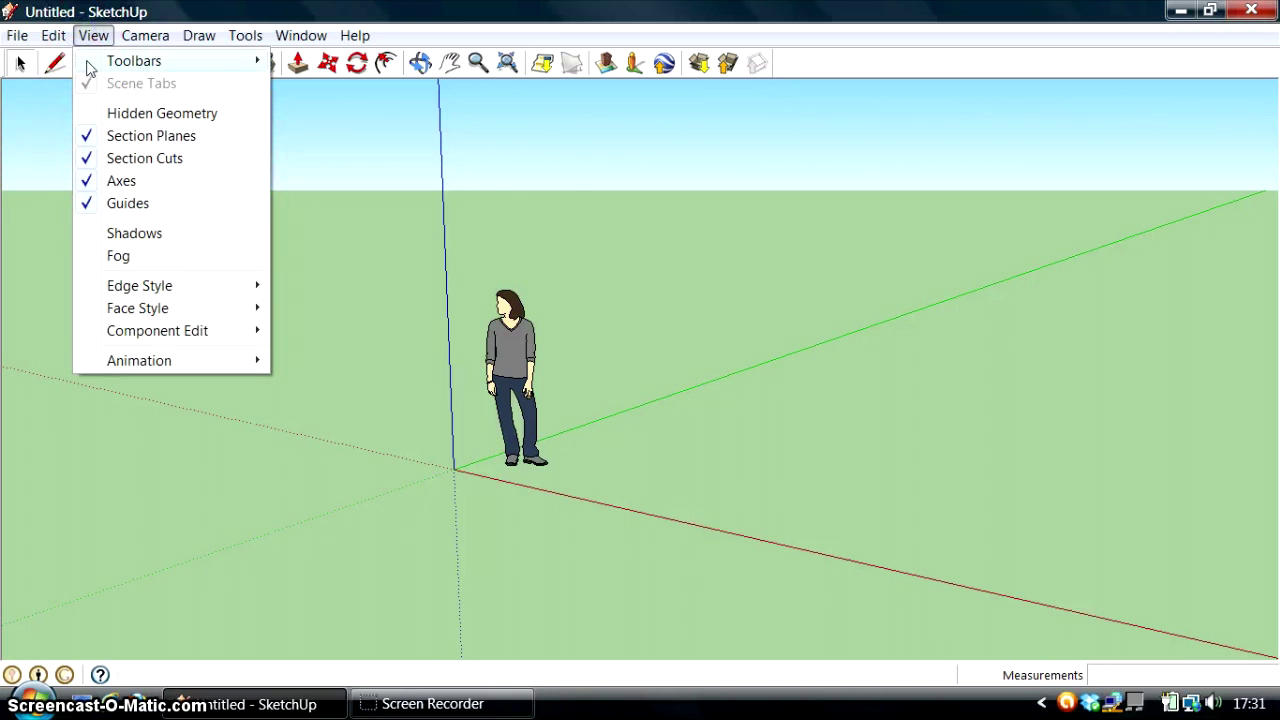
click(309, 82)
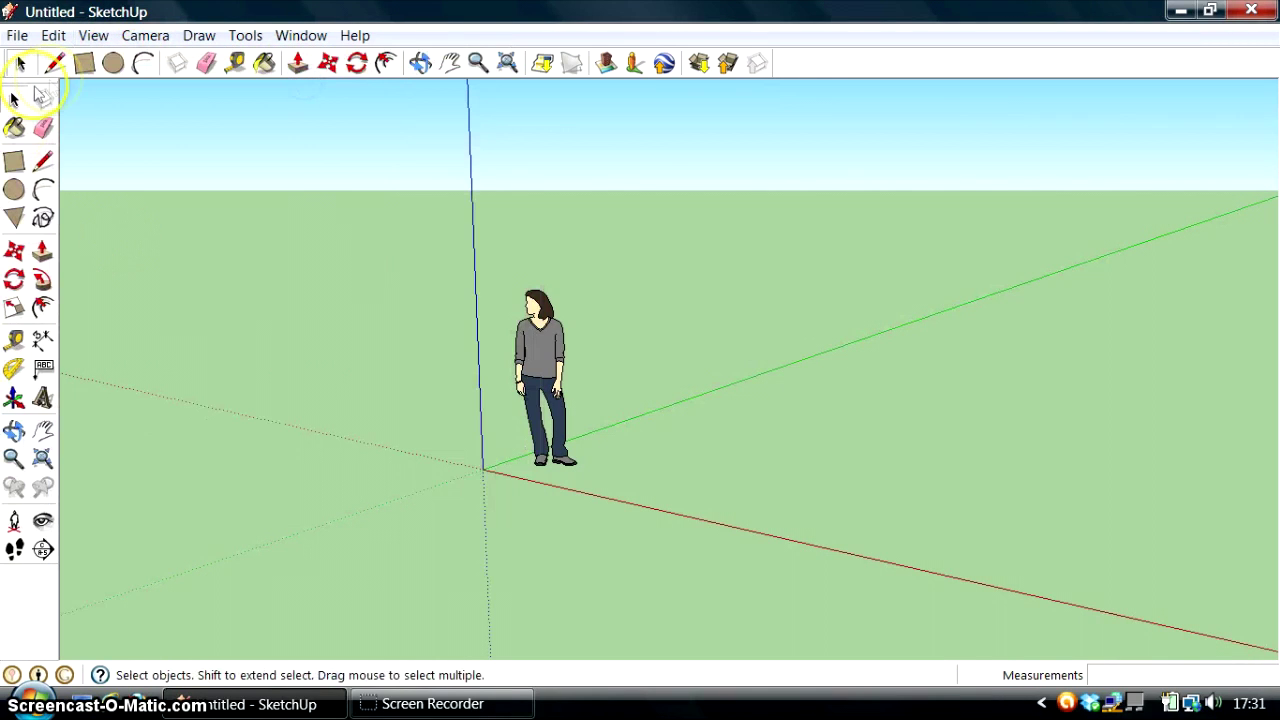
click(96, 38)
mouse_move(134, 61)
click(346, 61)
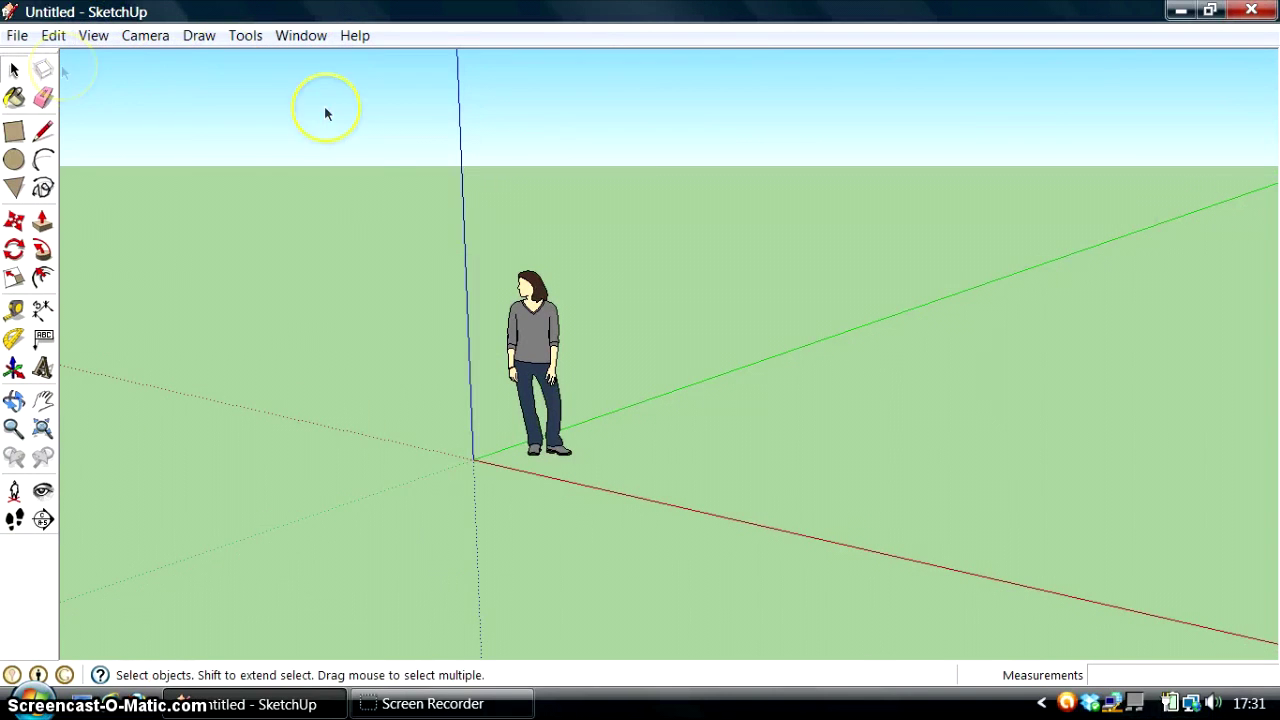
click(535, 342)
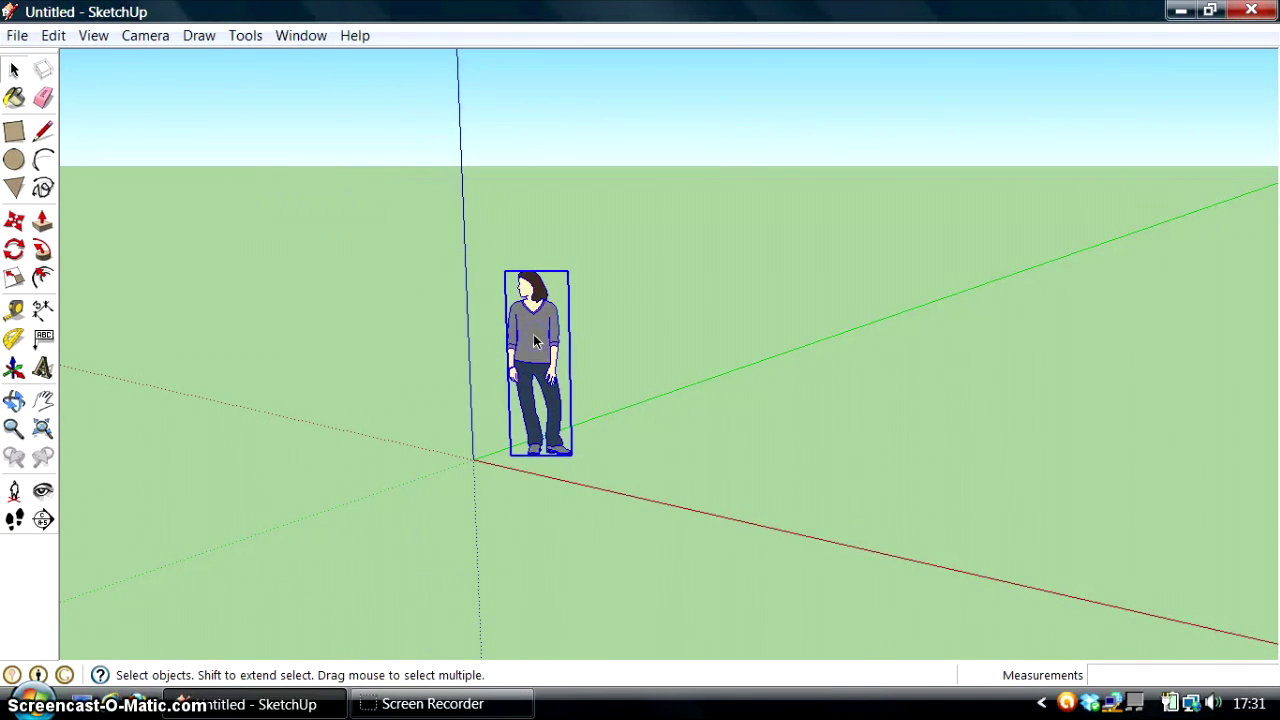
key(Delete)
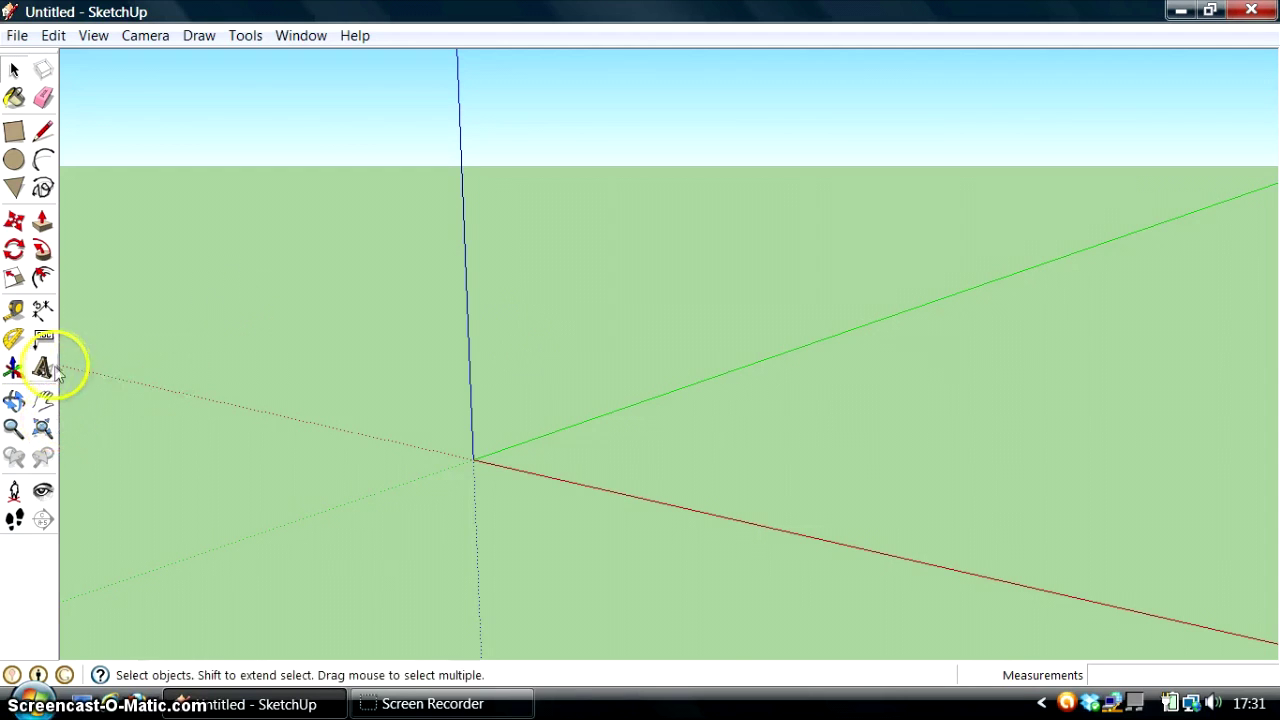
Step: Start the 3D Text tool, enter 'EnlaNubeTIC', and select the entered text
click(42, 370)
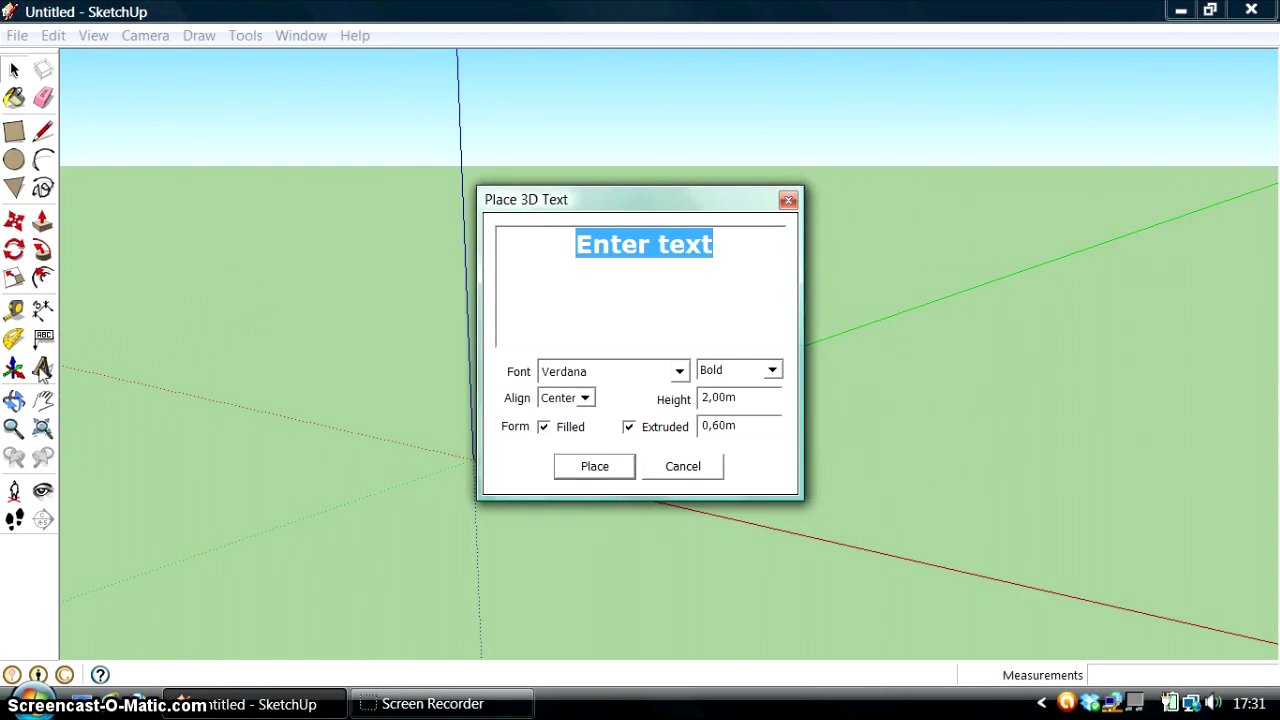
text(Enla)
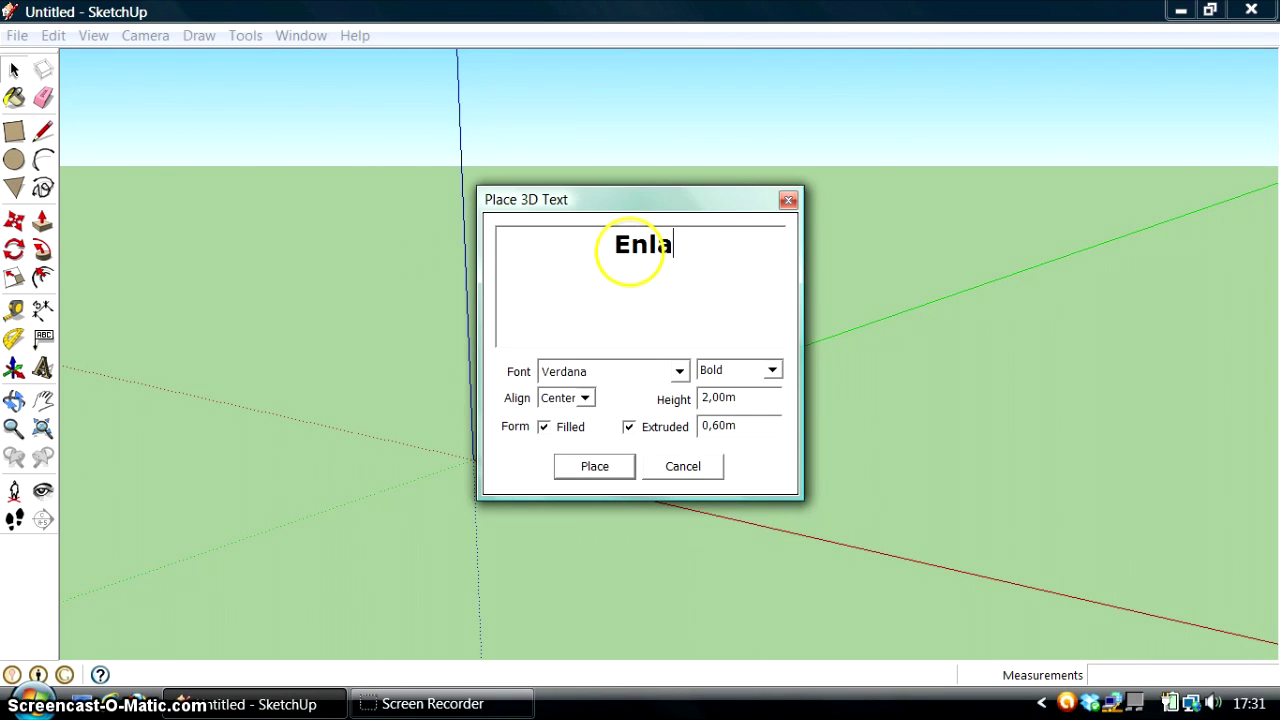
text(NubeTIC)
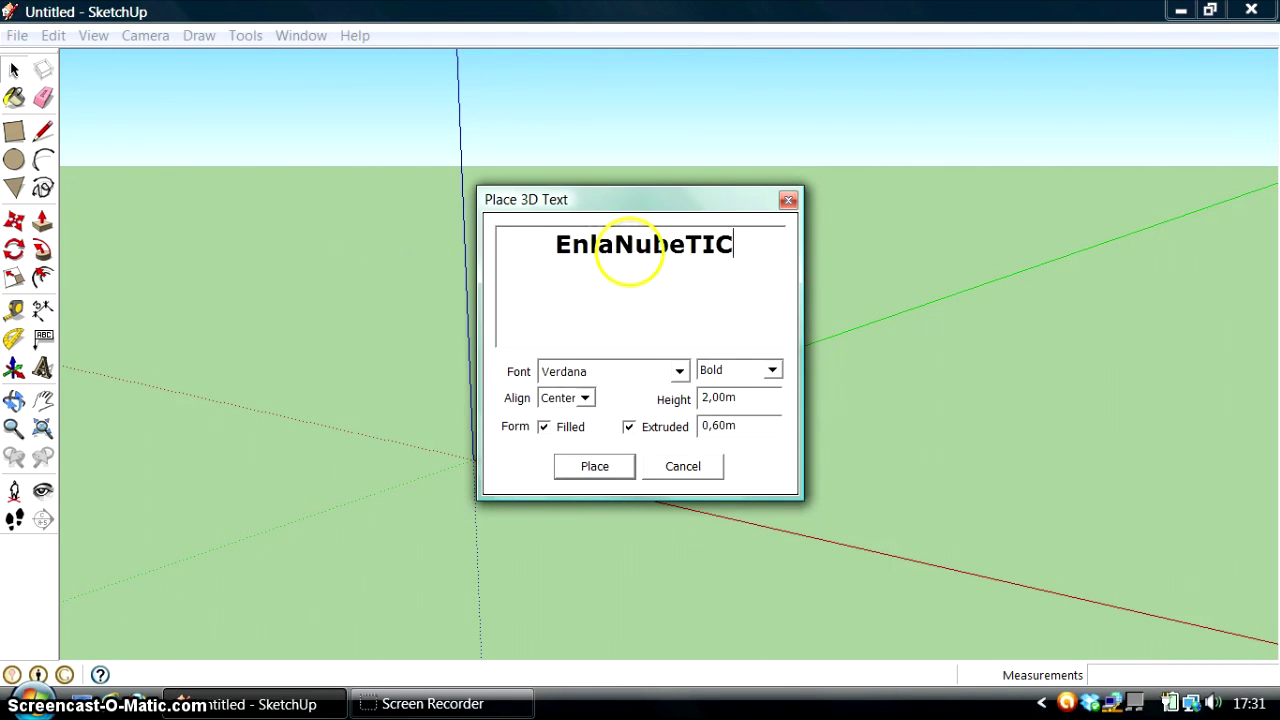
drag(742, 234, 551, 239)
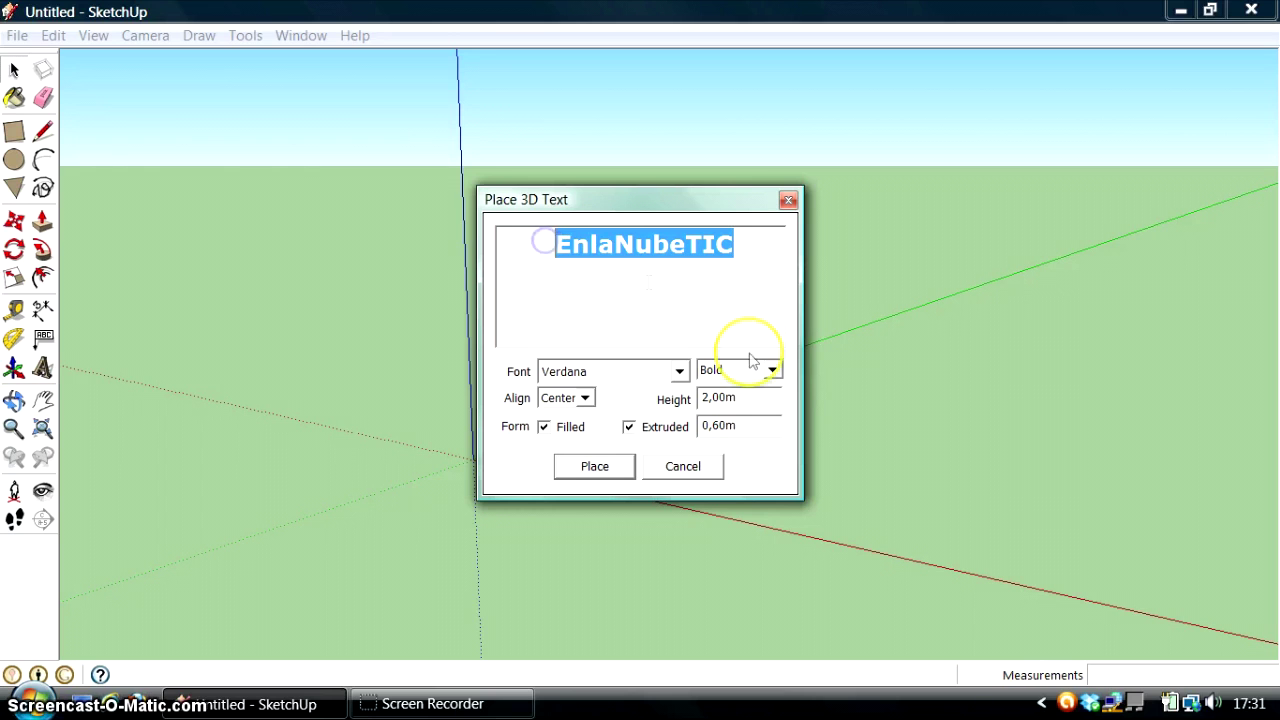
Step: Keep the Verdana font, switch the style to Italic, with 1,00m height and 0,40m extrusion
click(678, 372)
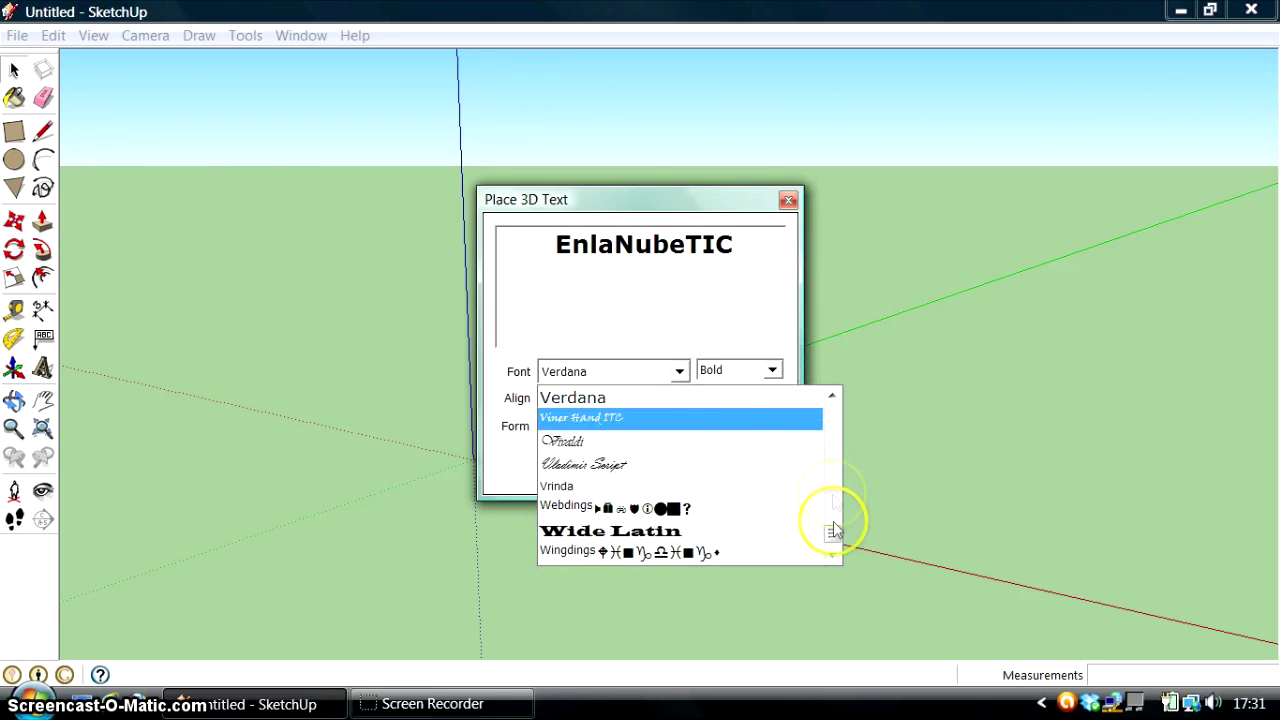
mouse_move(834, 530)
mouse_down()
mouse_move(836, 410)
mouse_move(834, 443)
mouse_up()
mouse_move(672, 468)
mouse_down()
mouse_move(812, 447)
mouse_move(838, 471)
mouse_move(838, 512)
mouse_up()
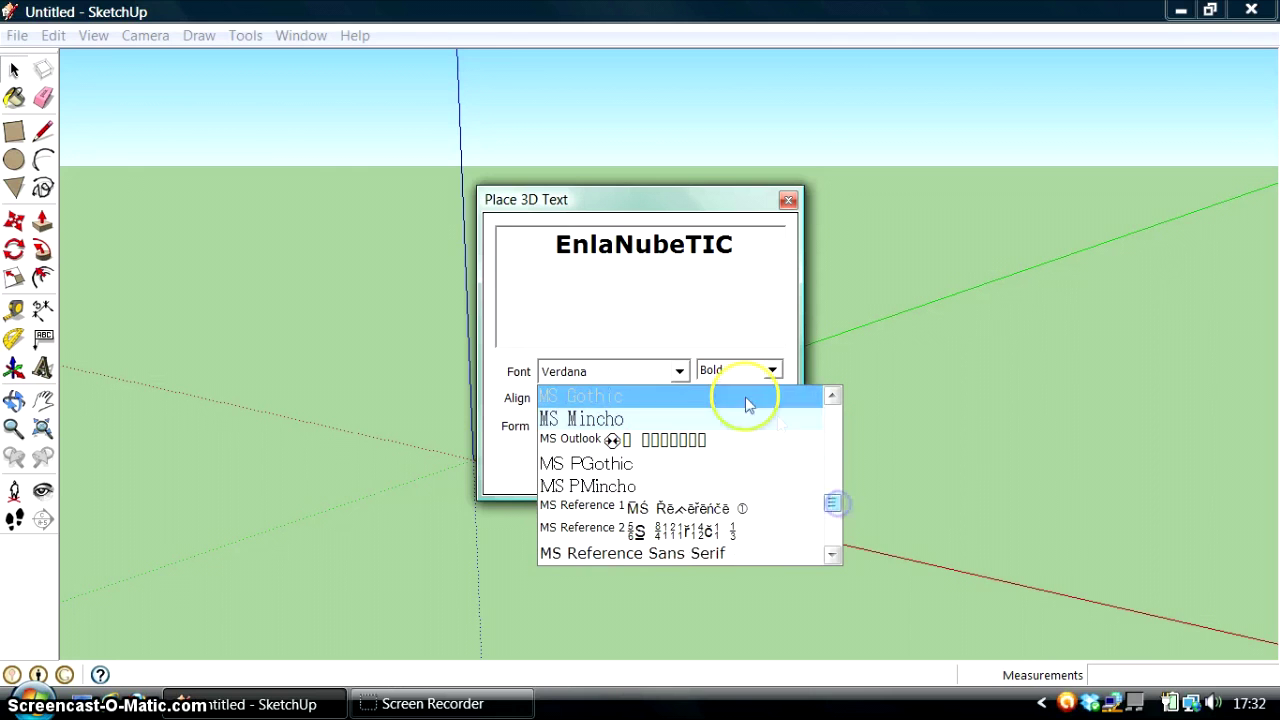
click(776, 370)
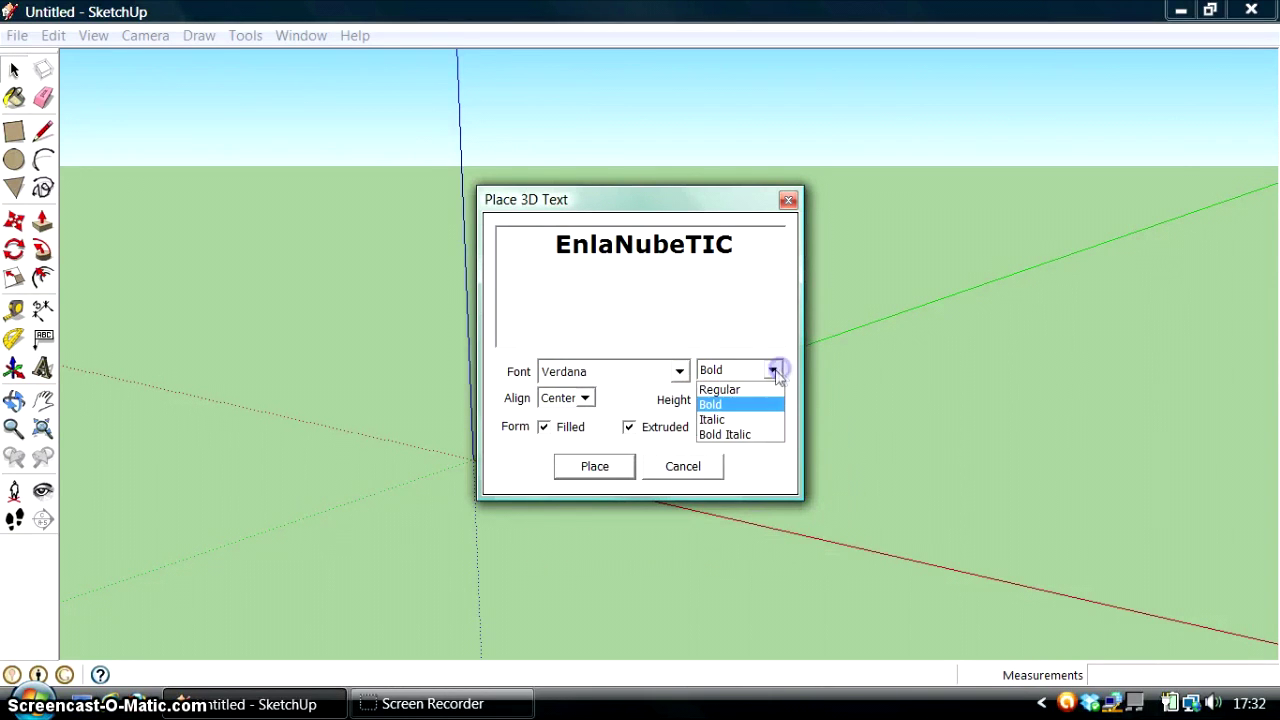
click(735, 405)
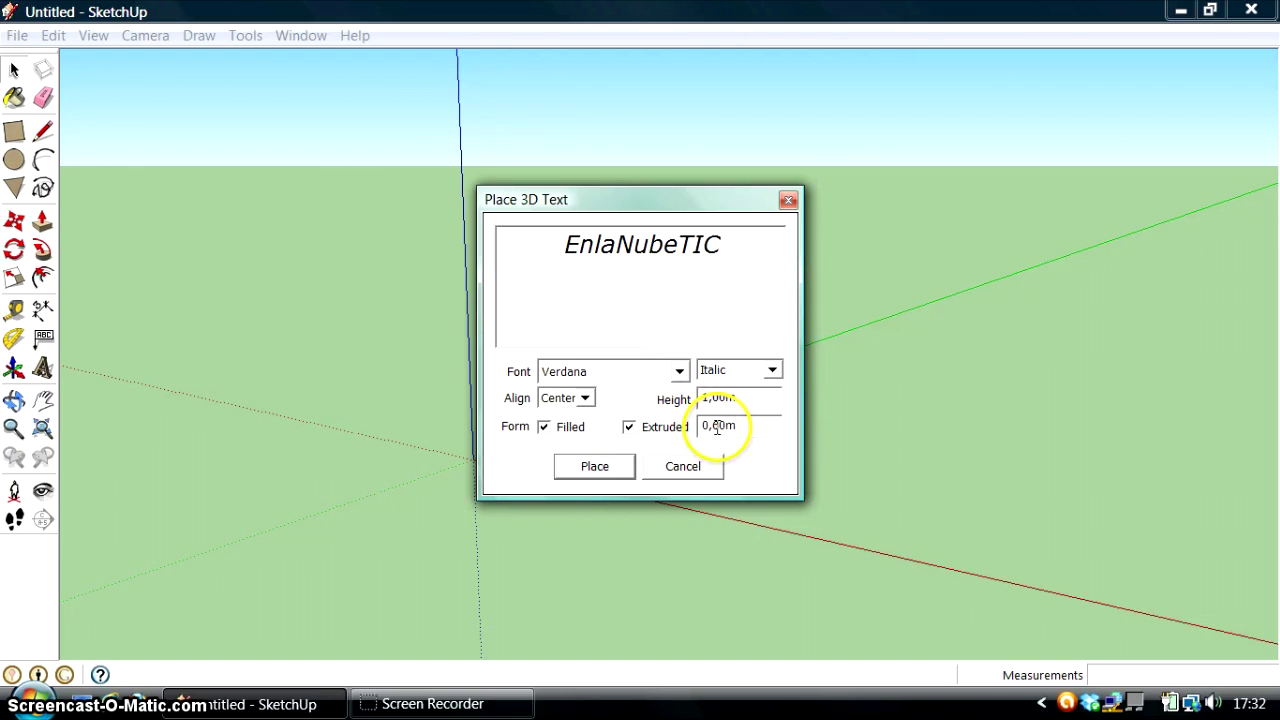
drag(715, 427, 721, 426)
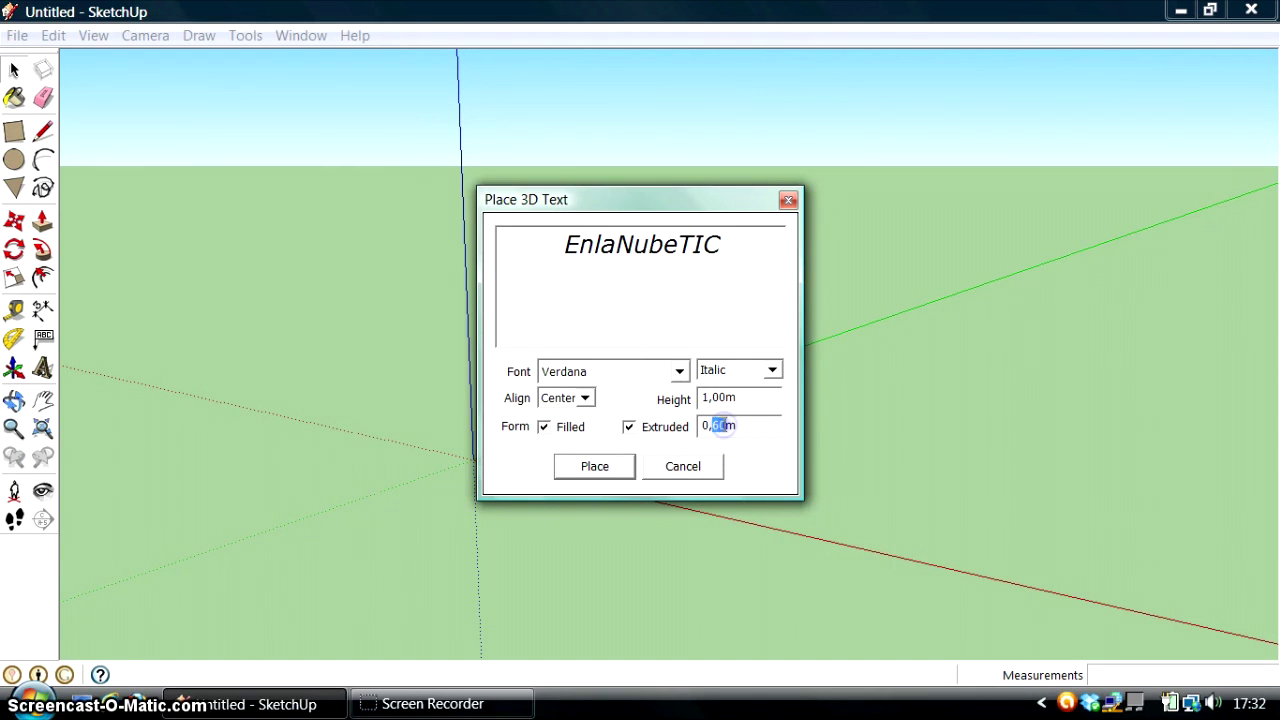
text(4)
click(610, 470)
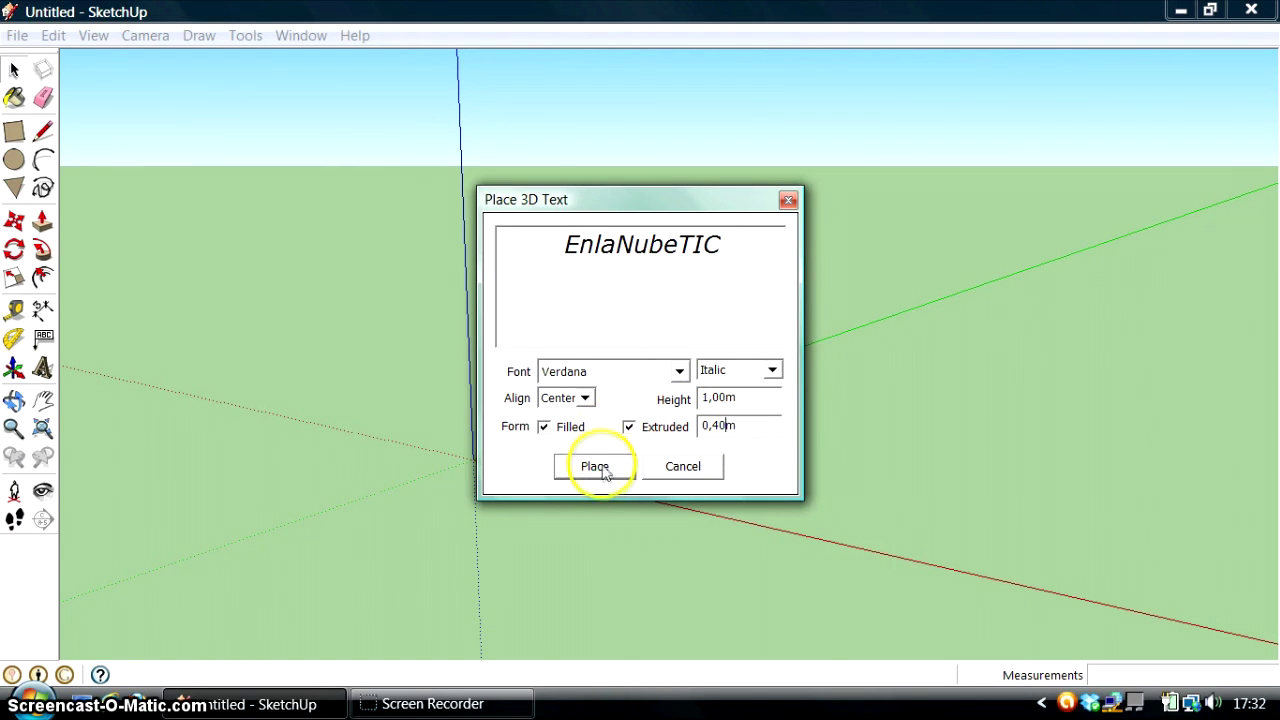
Step: Place the 3D text at the origin and orbit to view it from the front and above
click(580, 466)
click(570, 476)
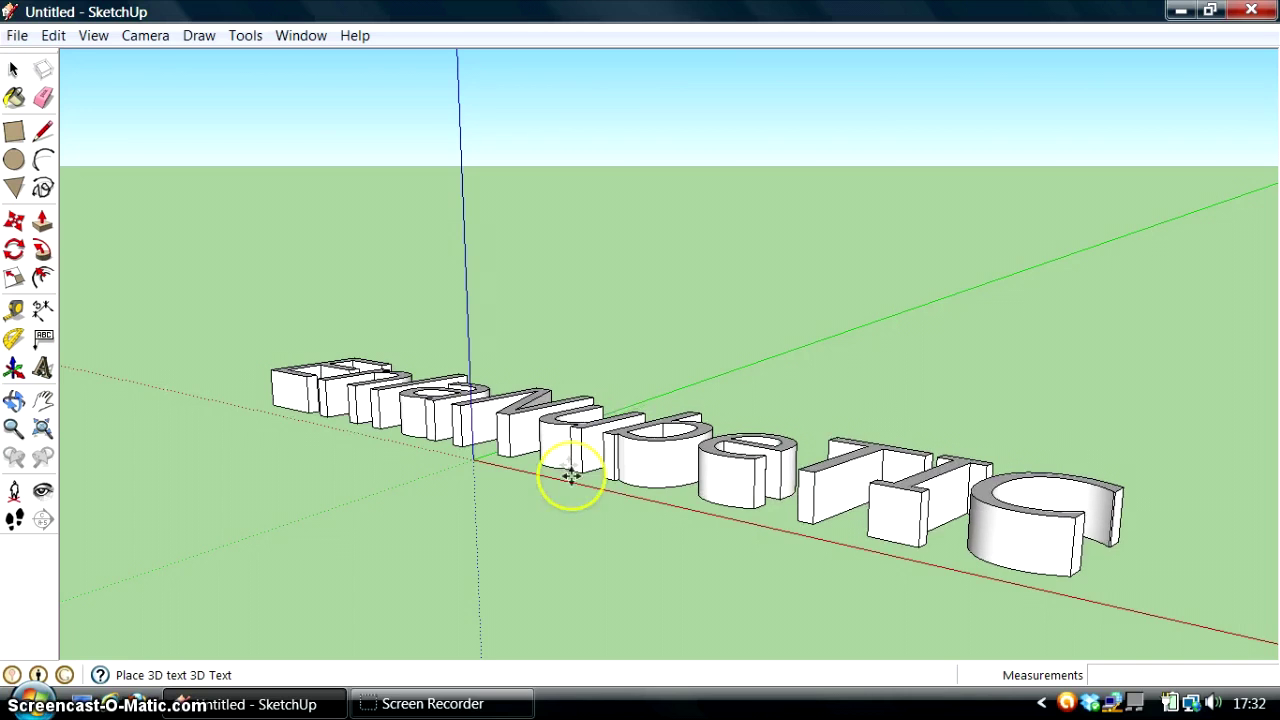
drag(343, 283, 378, 372)
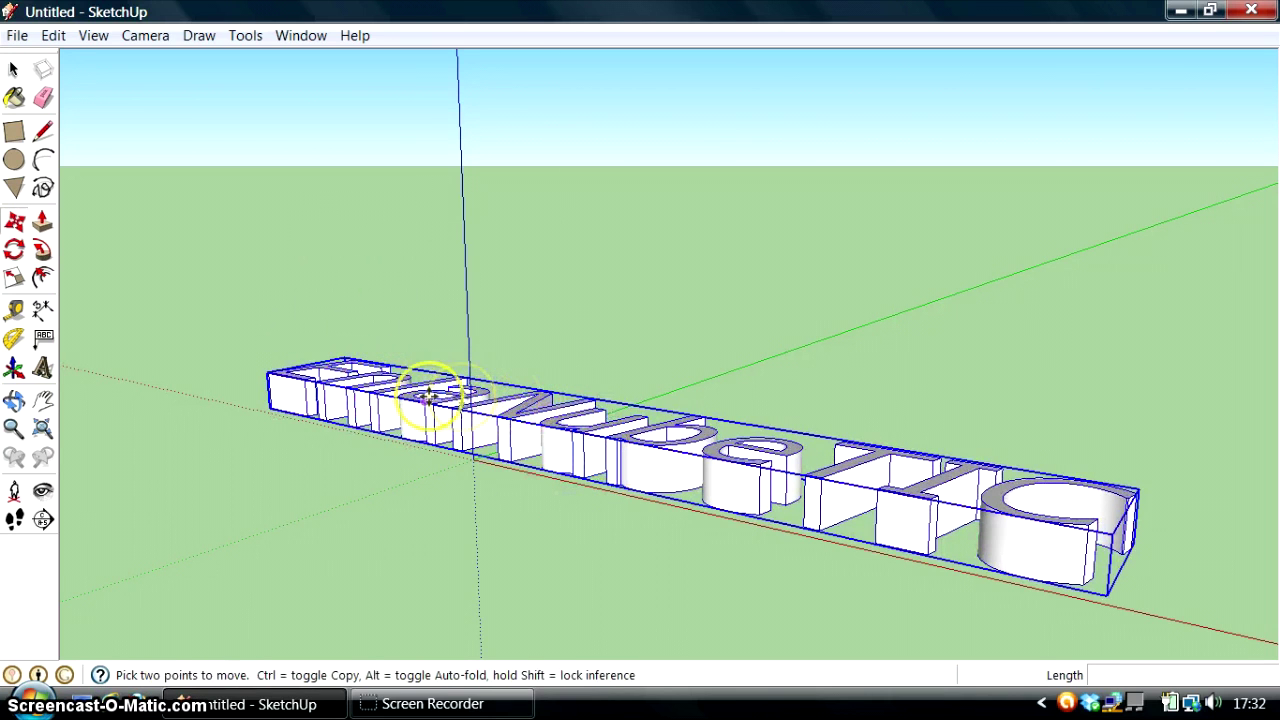
click(14, 399)
mouse_move(415, 330)
mouse_down()
mouse_move(619, 637)
mouse_move(606, 662)
mouse_up()
mouse_move(579, 432)
mouse_down()
mouse_move(534, 247)
mouse_move(528, 294)
mouse_move(563, 314)
mouse_move(526, 249)
mouse_move(559, 289)
mouse_up()
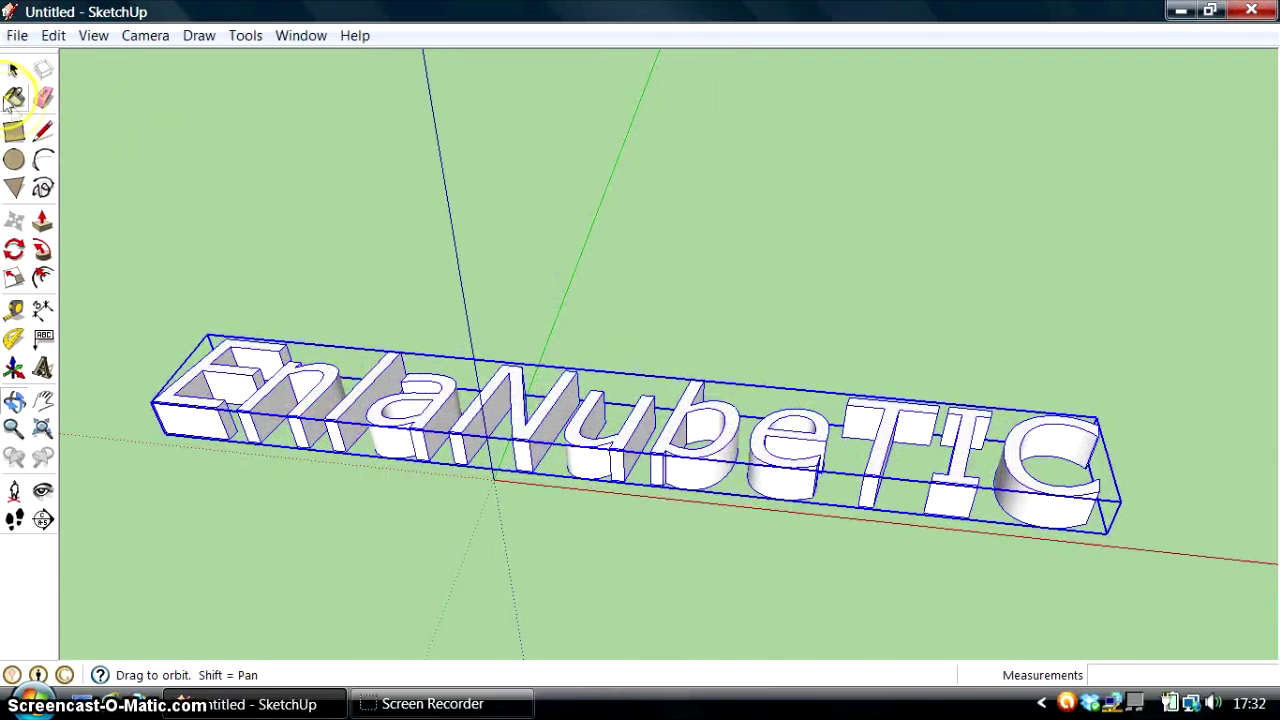
Step: Paint the EnlaNubeTIC text with Water_Pool_Light from the Water materials category
click(14, 98)
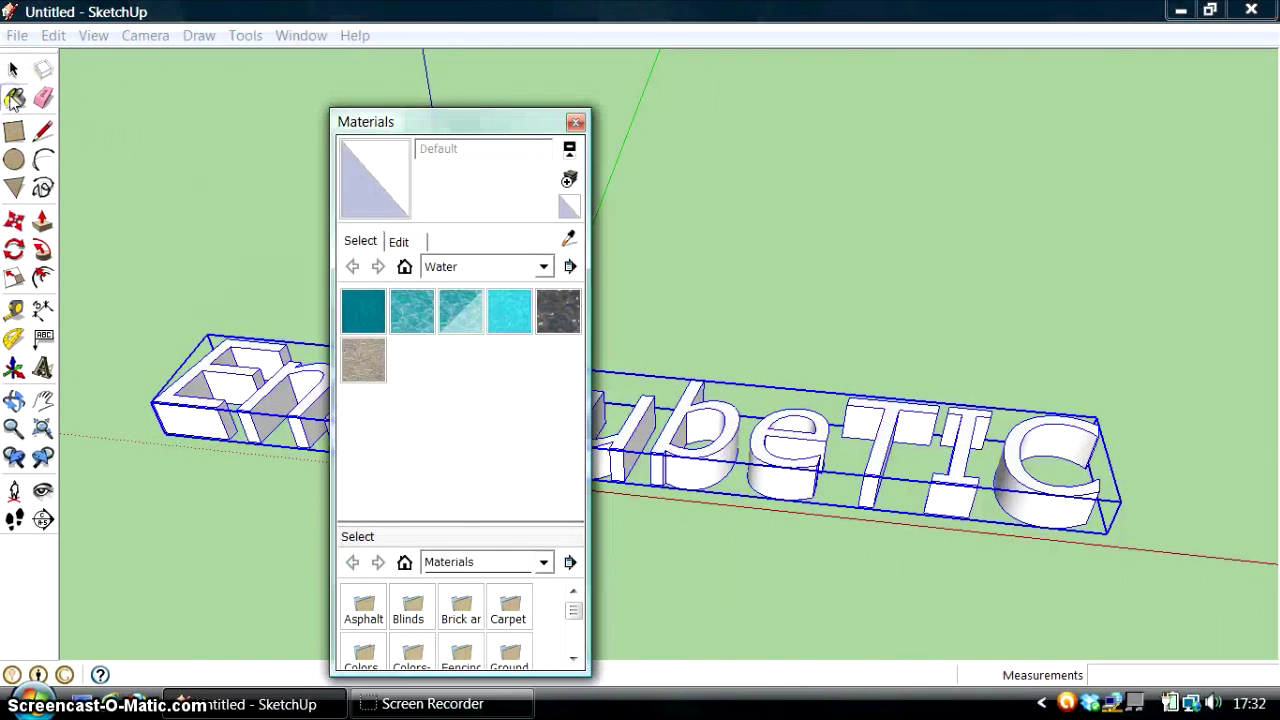
click(543, 266)
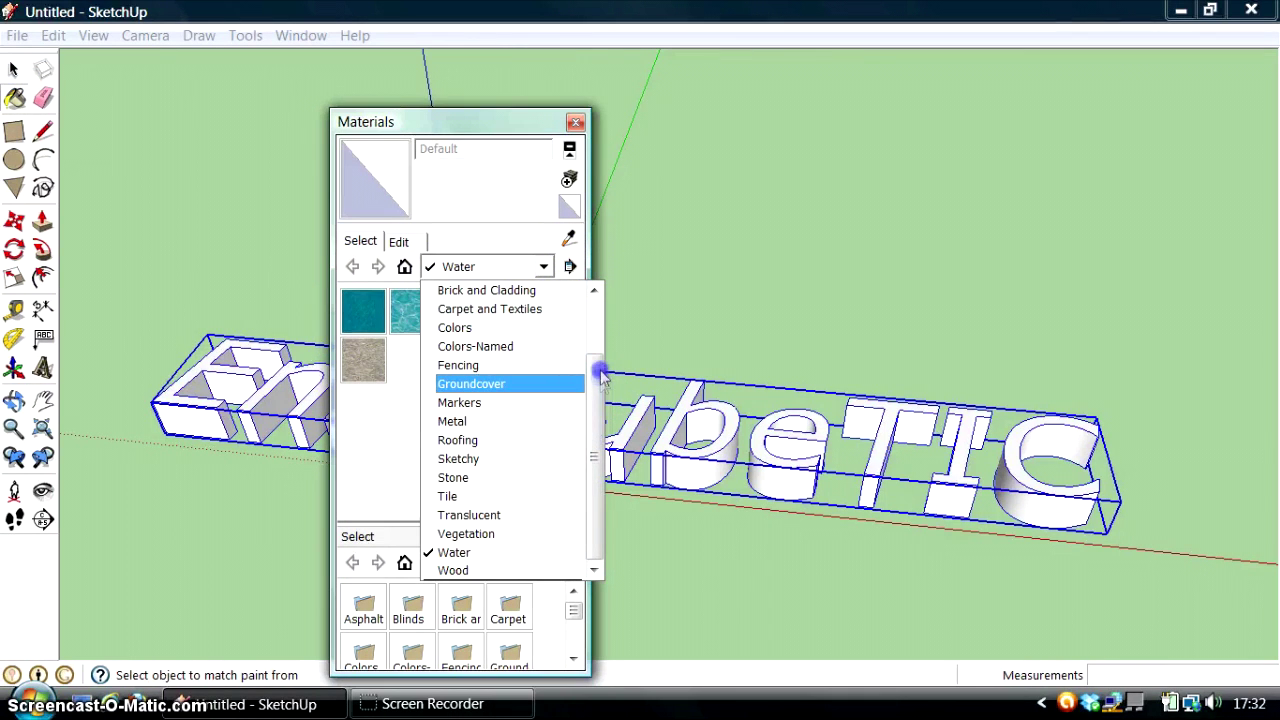
click(598, 336)
click(498, 327)
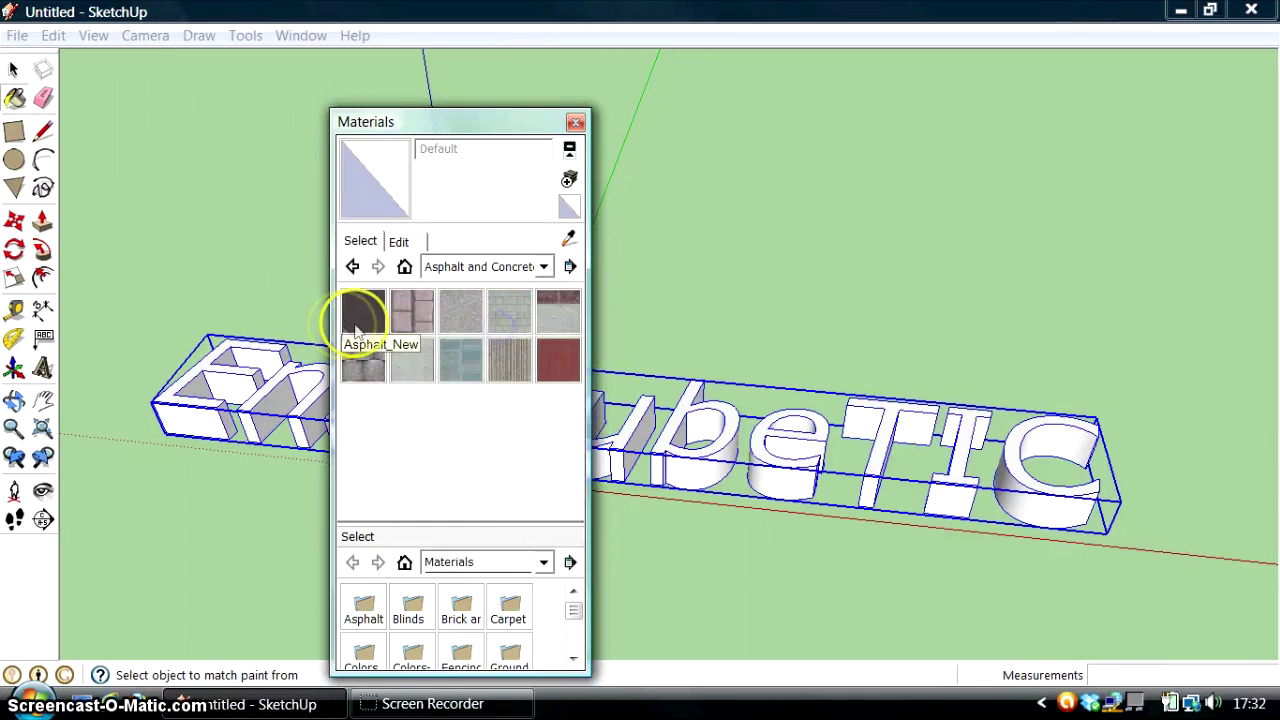
click(543, 266)
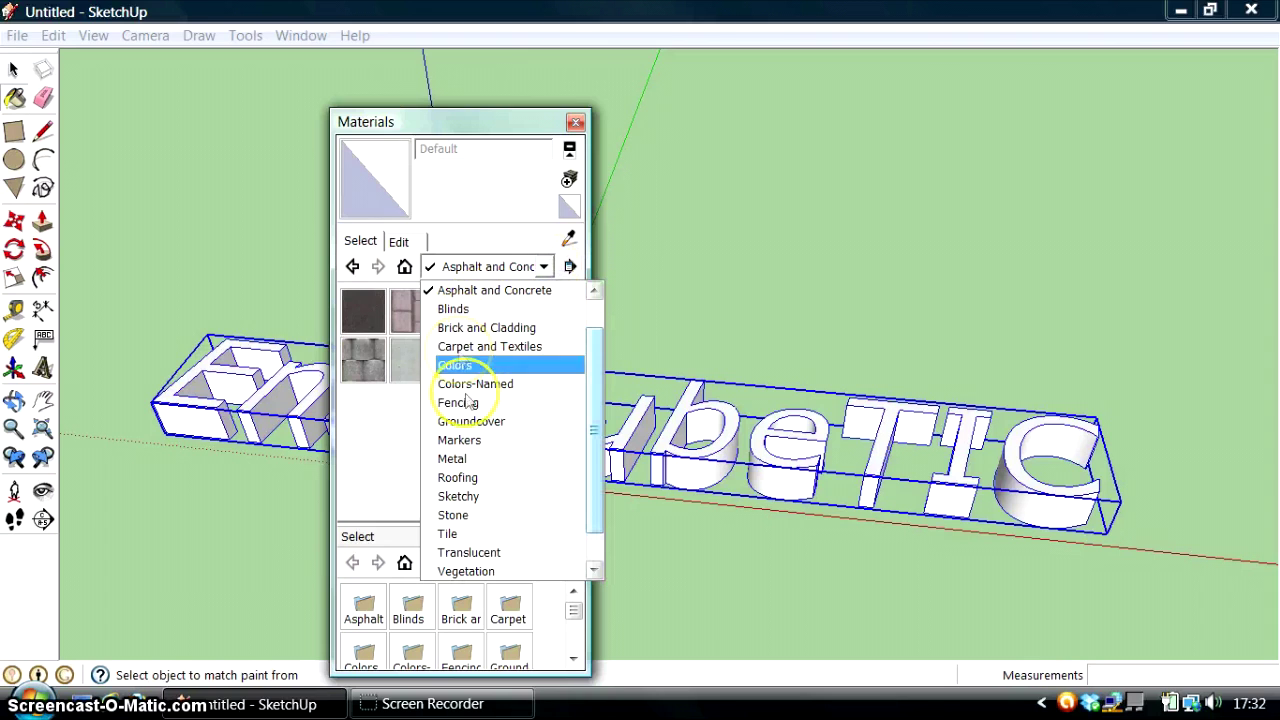
click(468, 365)
drag(573, 313, 567, 415)
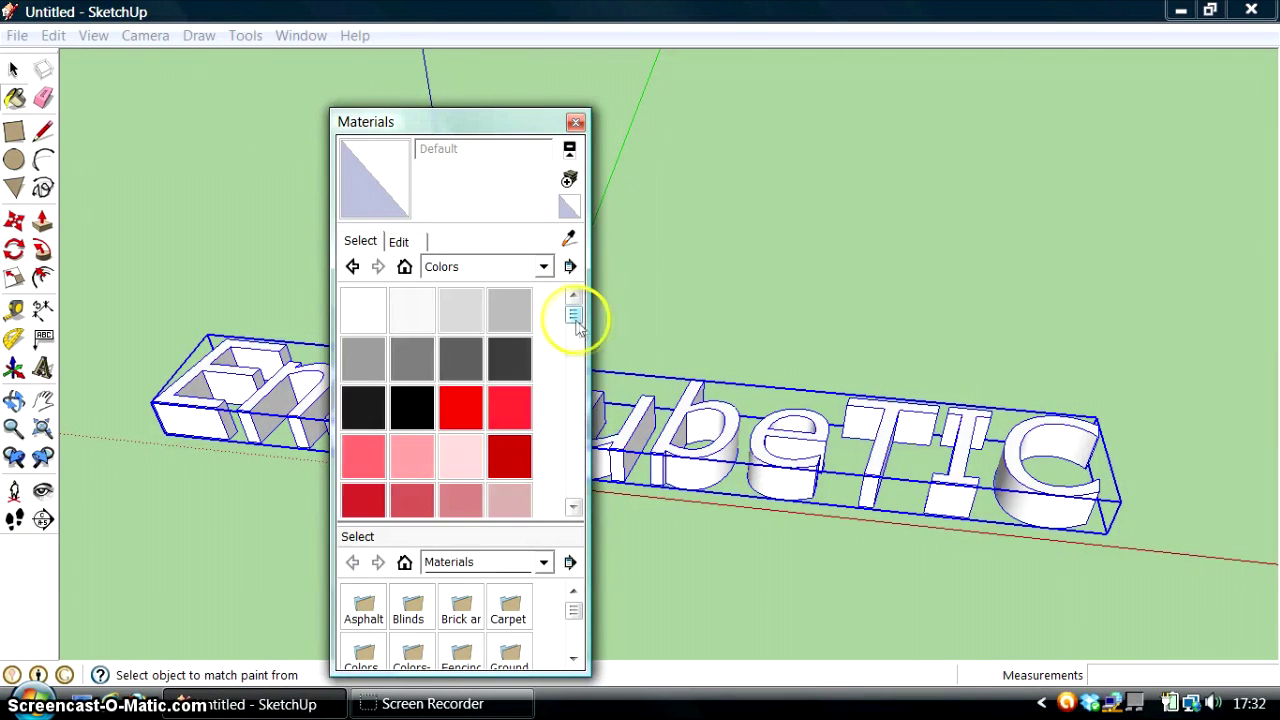
click(545, 266)
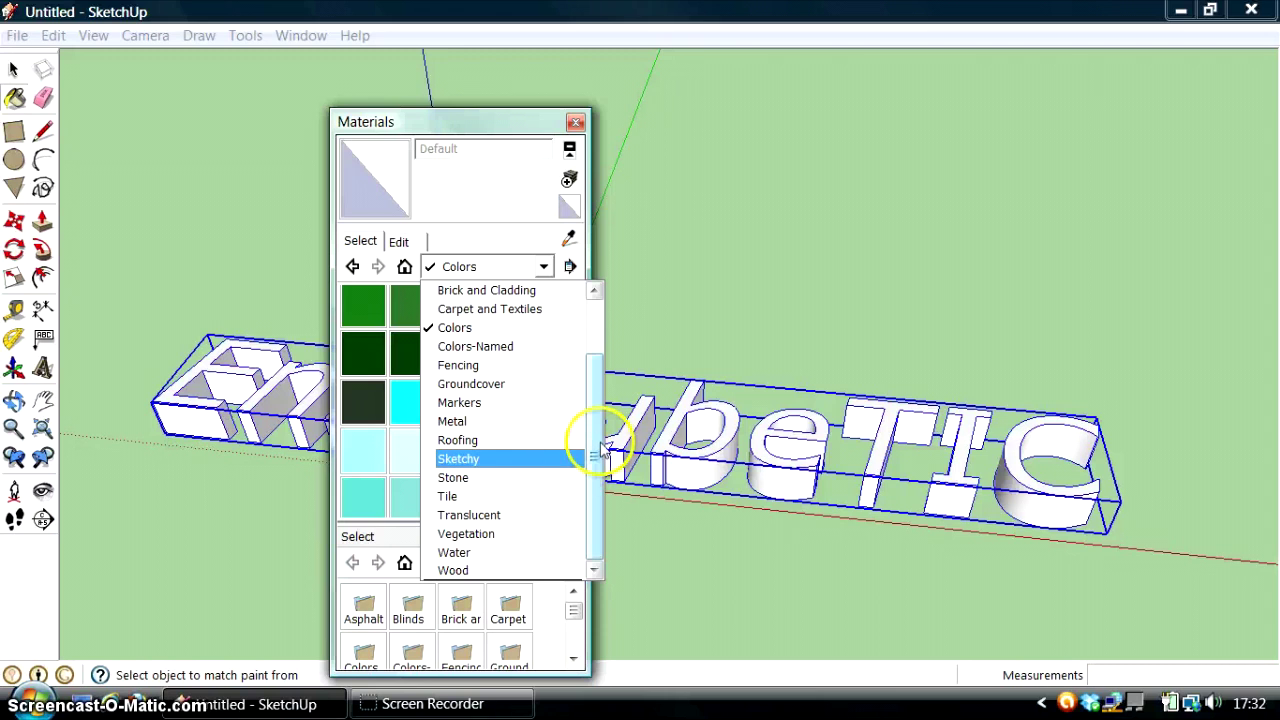
click(454, 552)
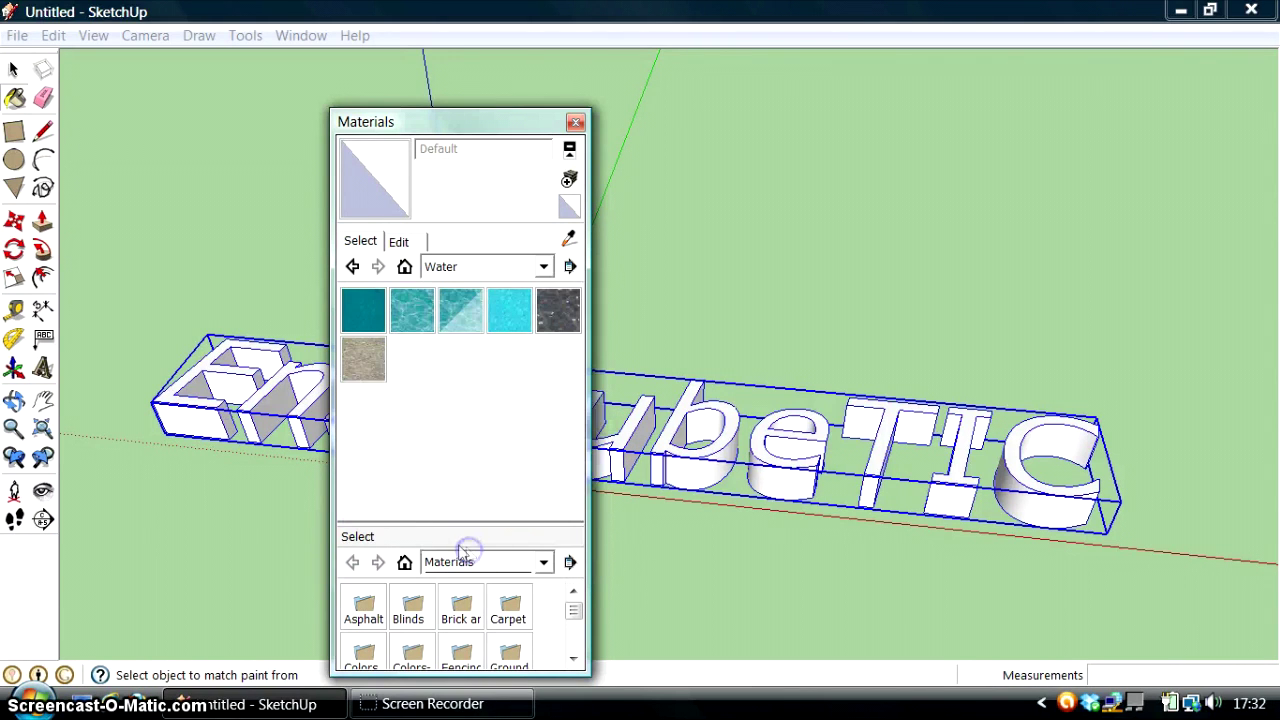
click(458, 316)
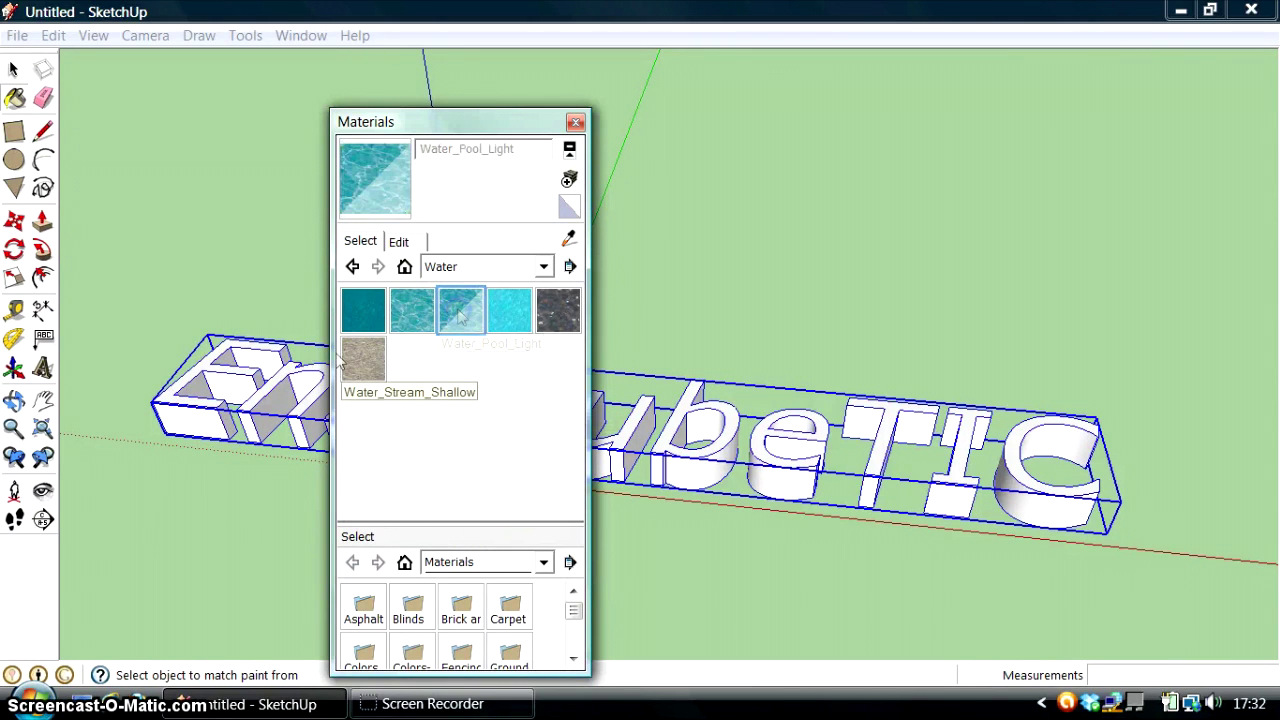
click(234, 360)
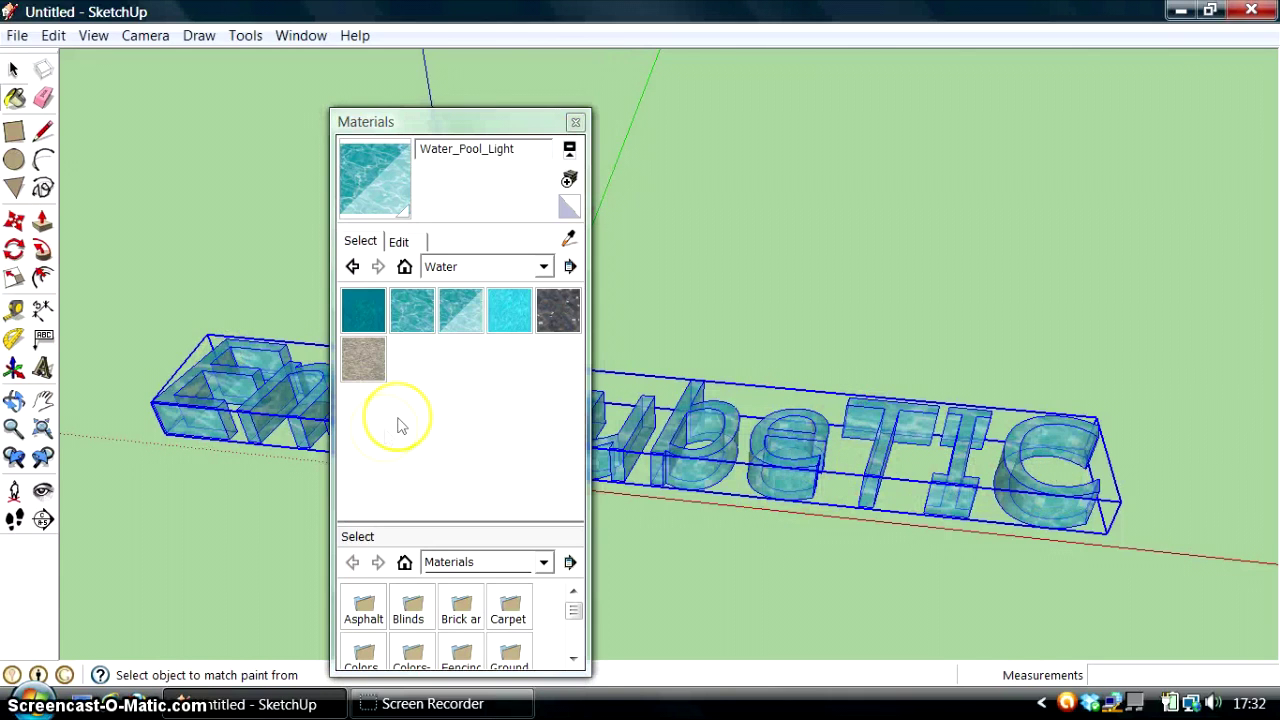
Step: Save the model to the Desktop (Escriptori) as 'enlanubetic'
click(575, 122)
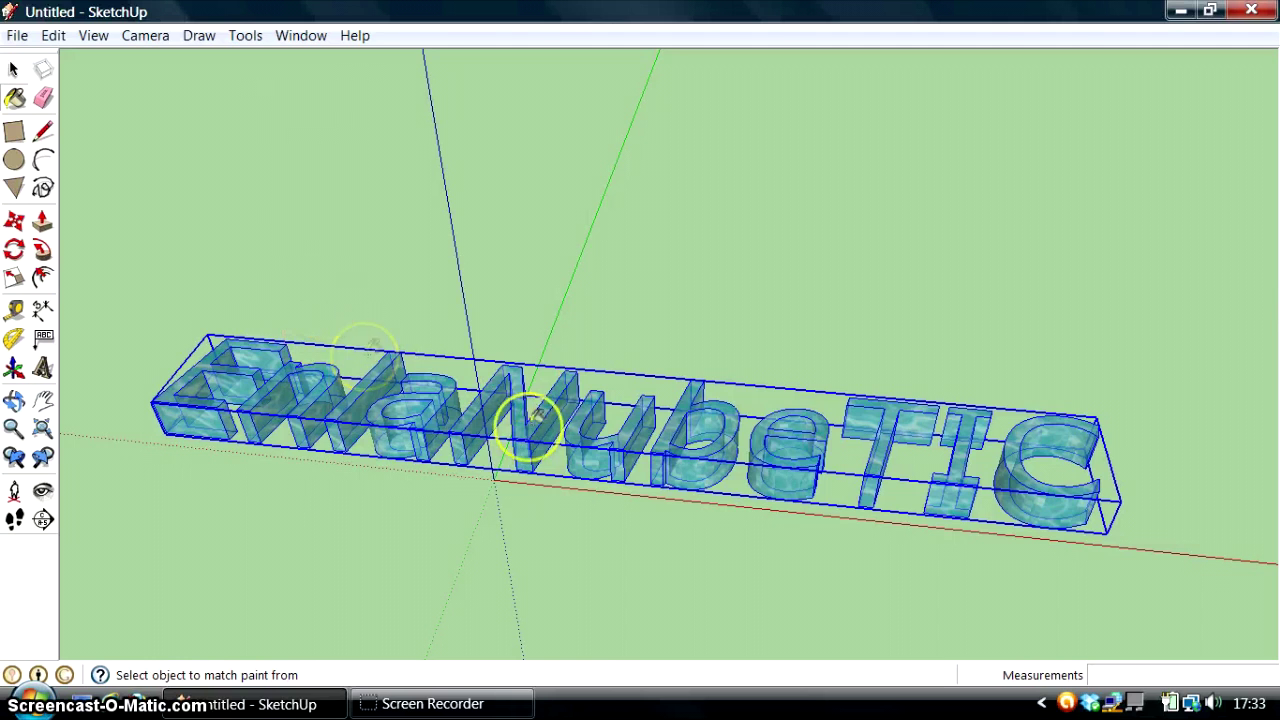
click(17, 35)
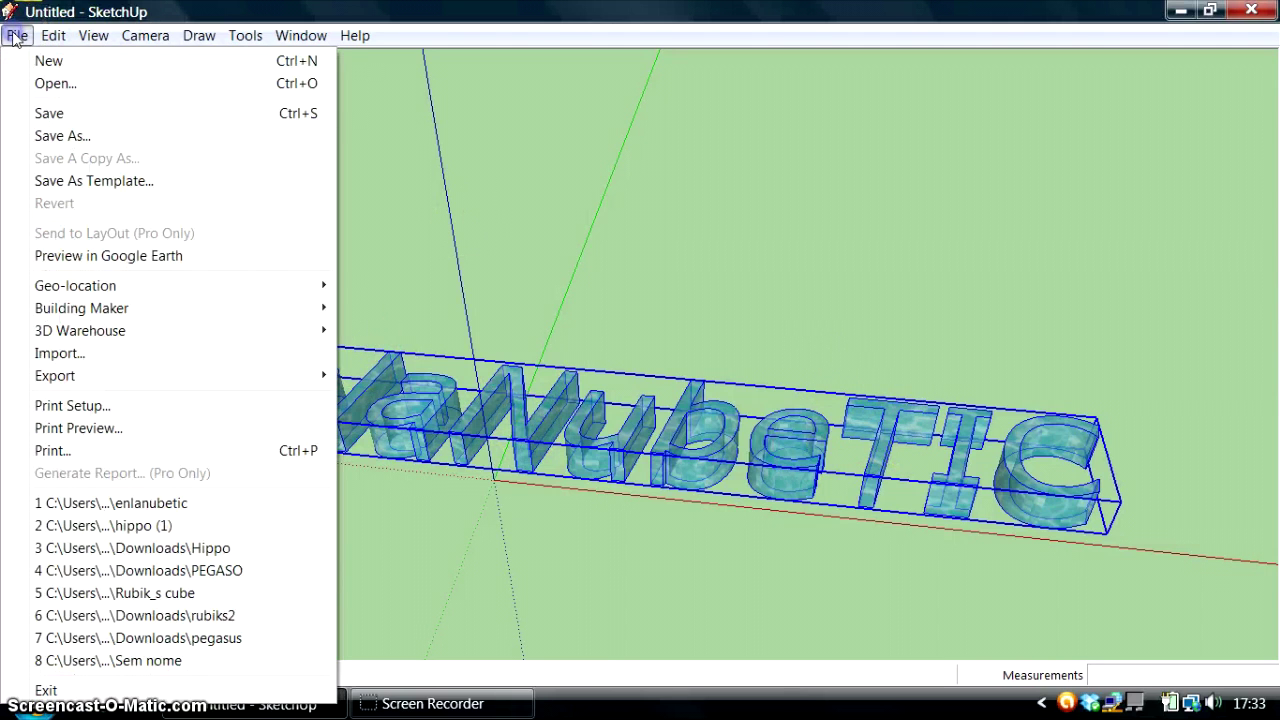
click(58, 116)
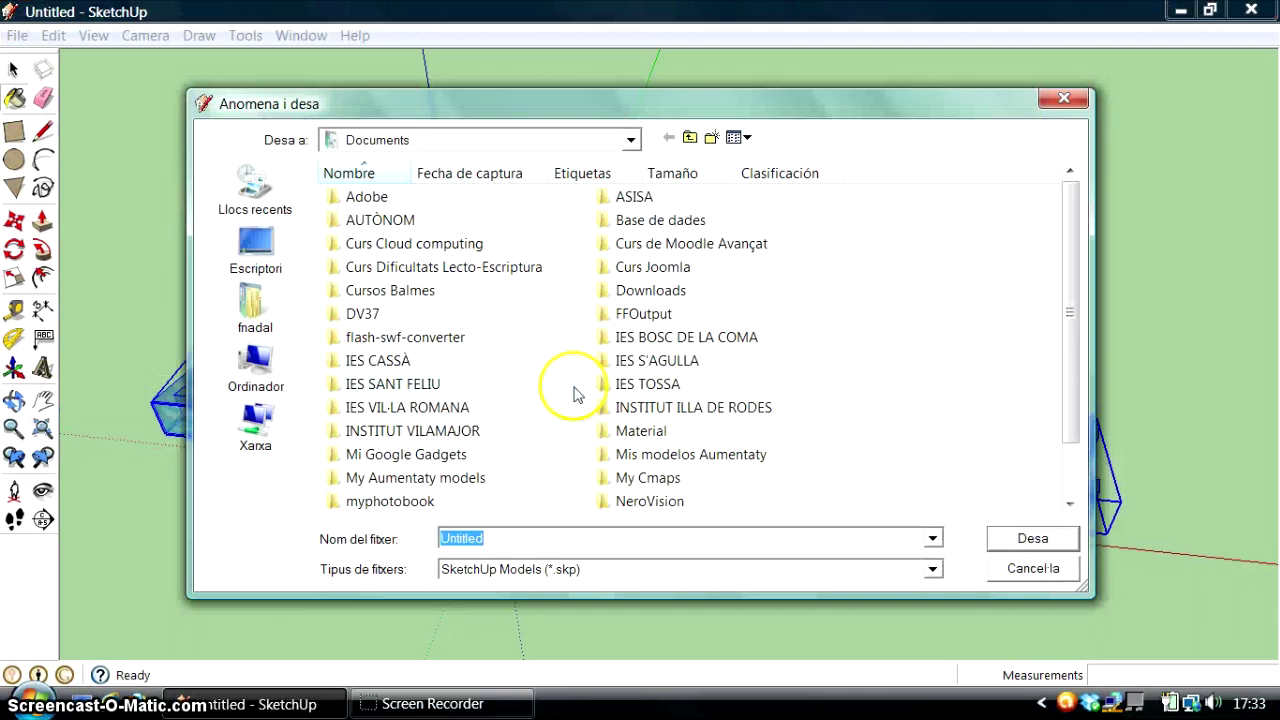
text(enla)
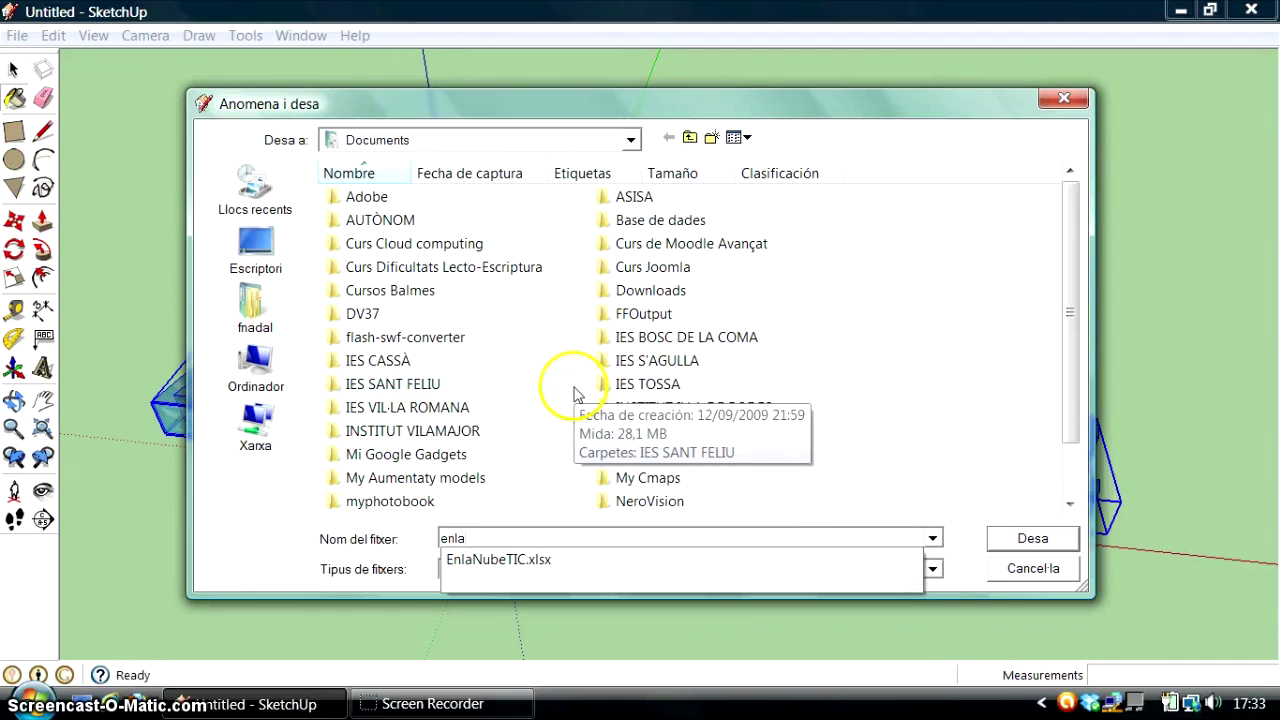
click(256, 250)
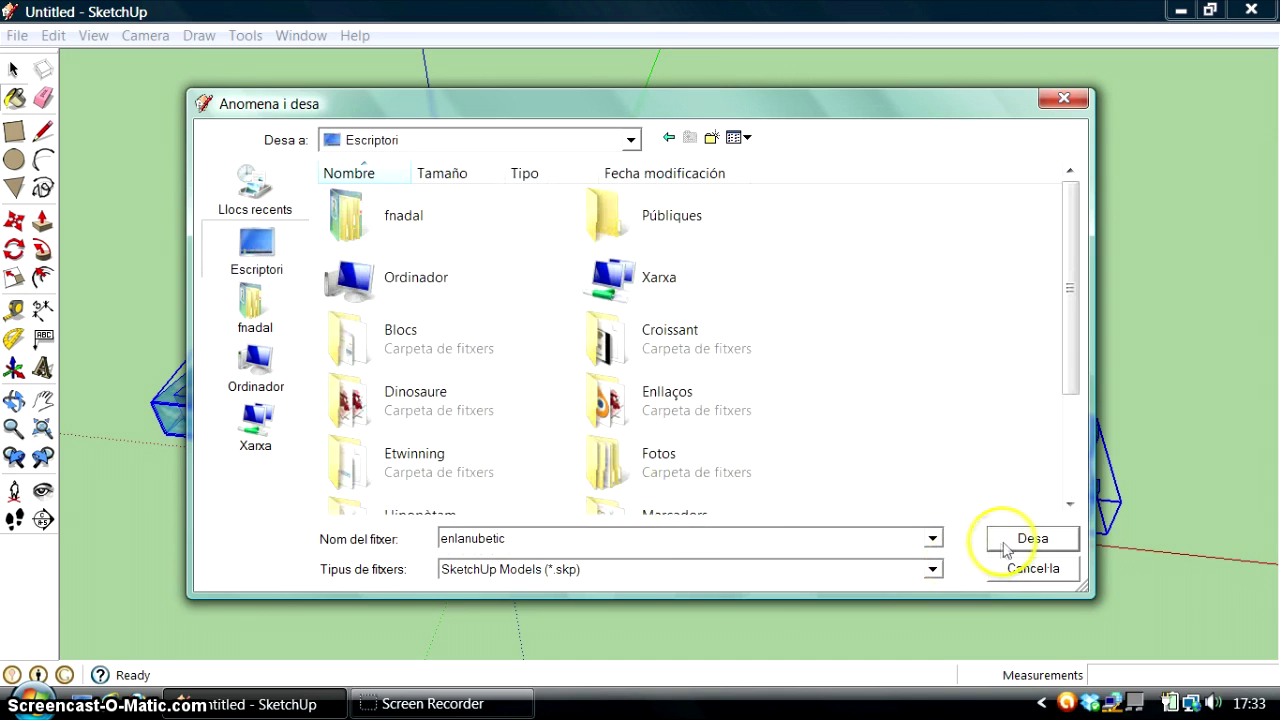
click(1025, 539)
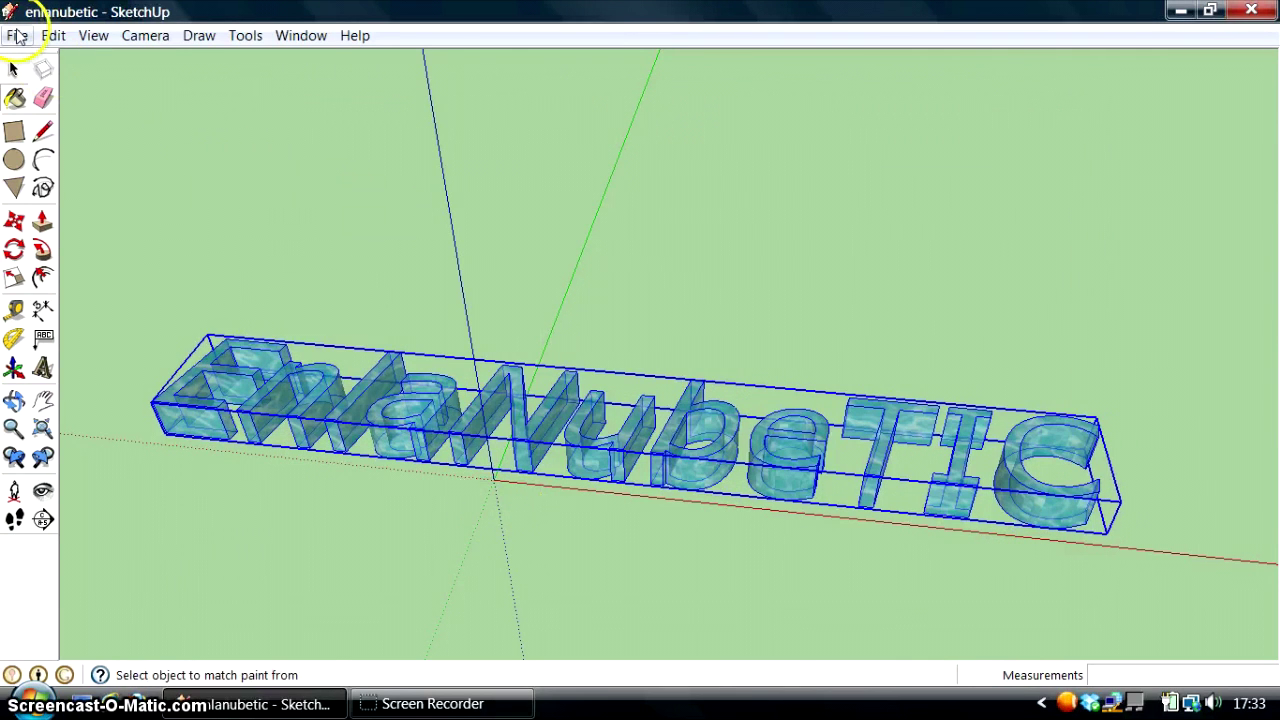
click(18, 37)
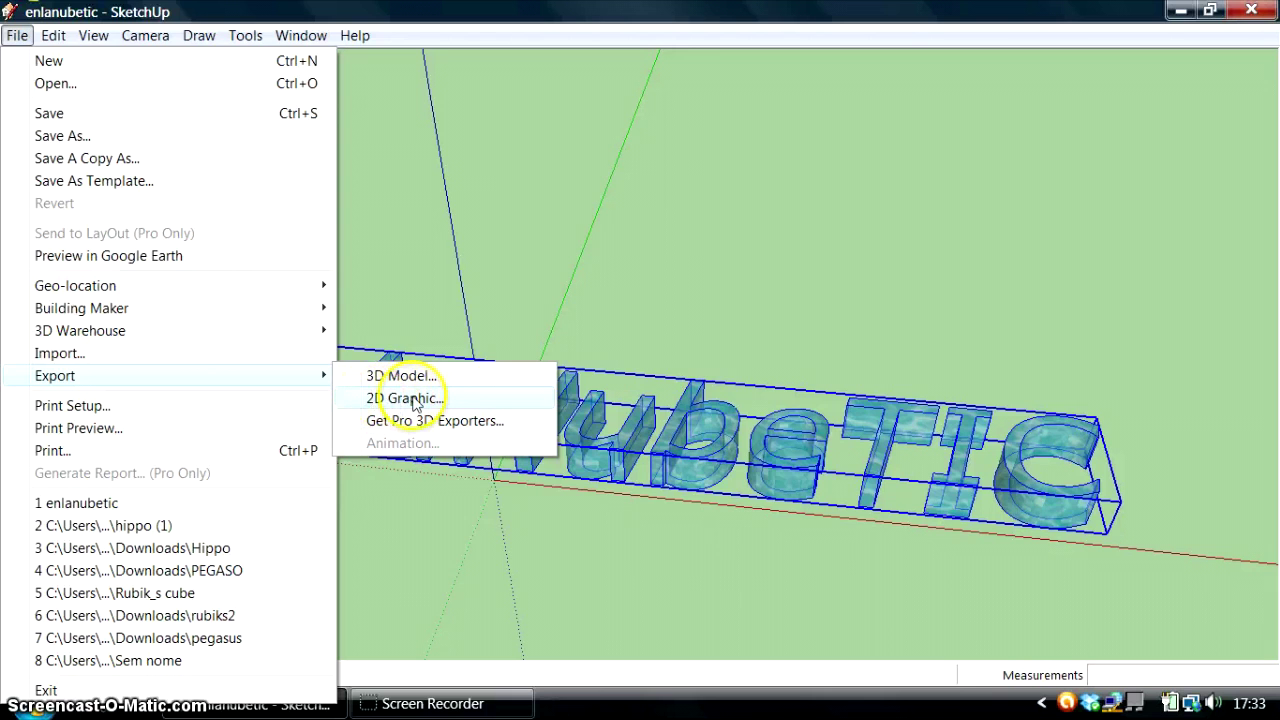
Step: Export the current view as a PNG image named enlanubetic to the Desktop
click(415, 400)
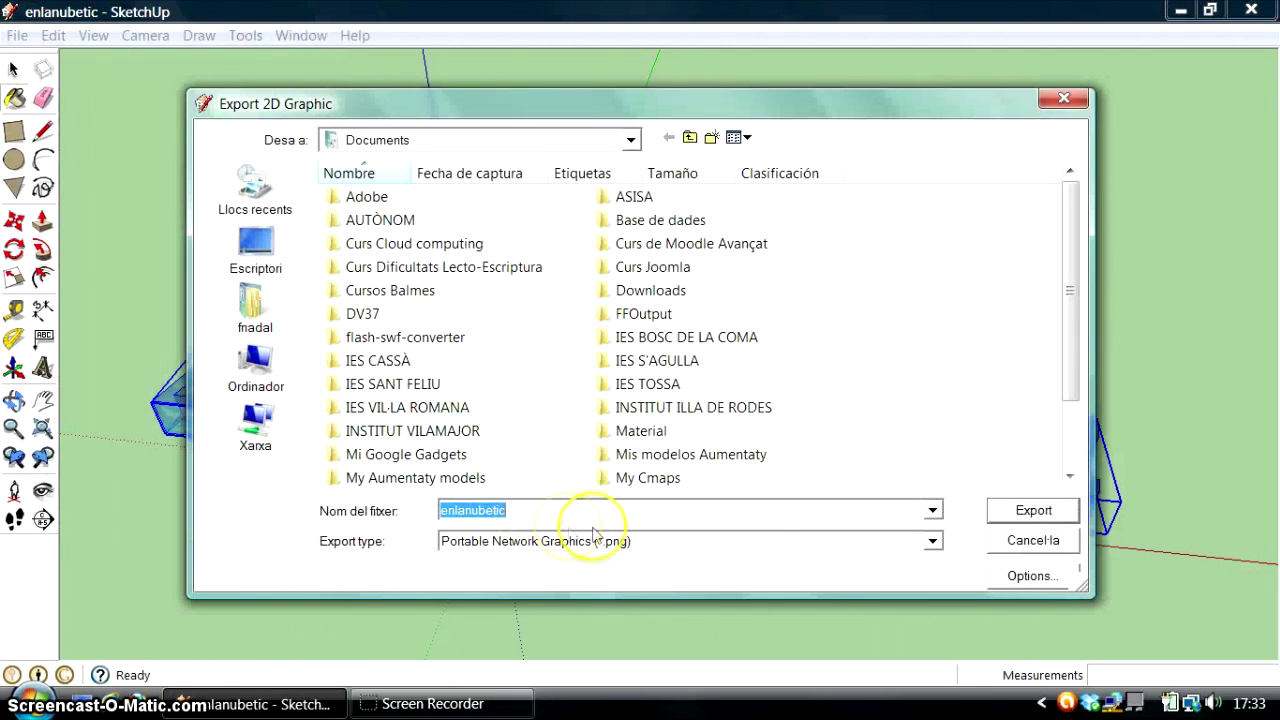
click(930, 541)
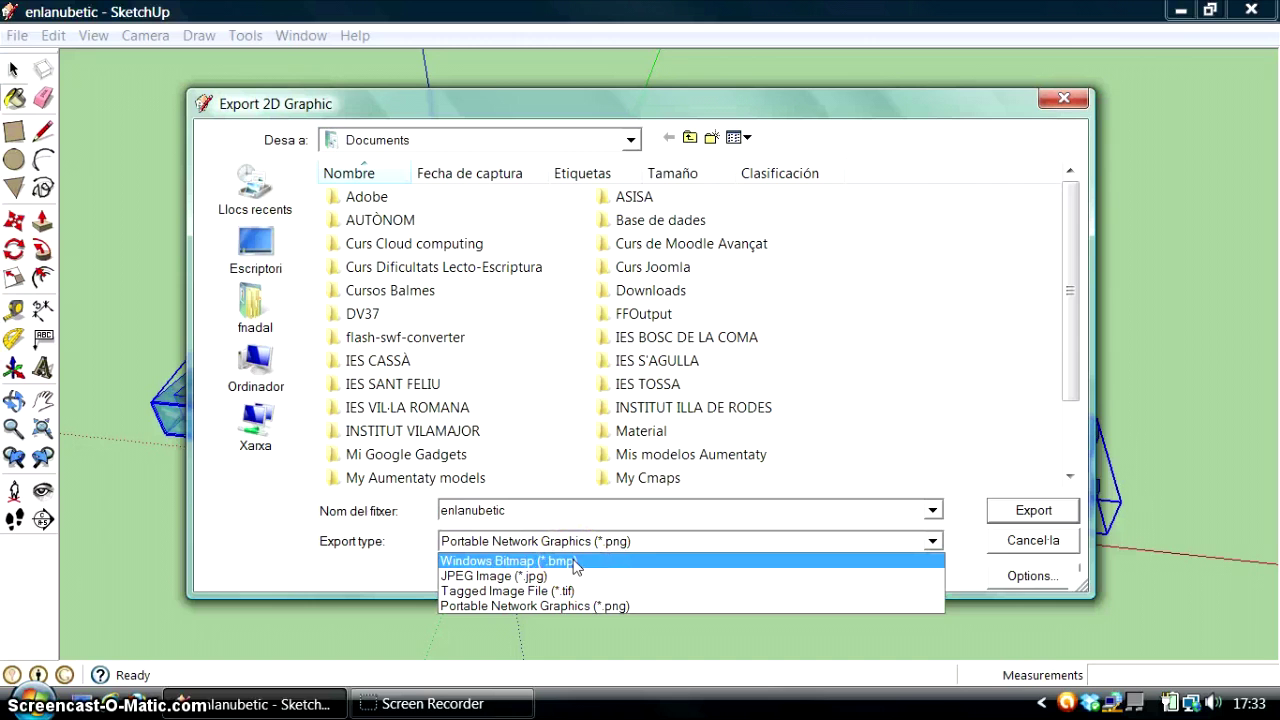
click(615, 606)
click(256, 250)
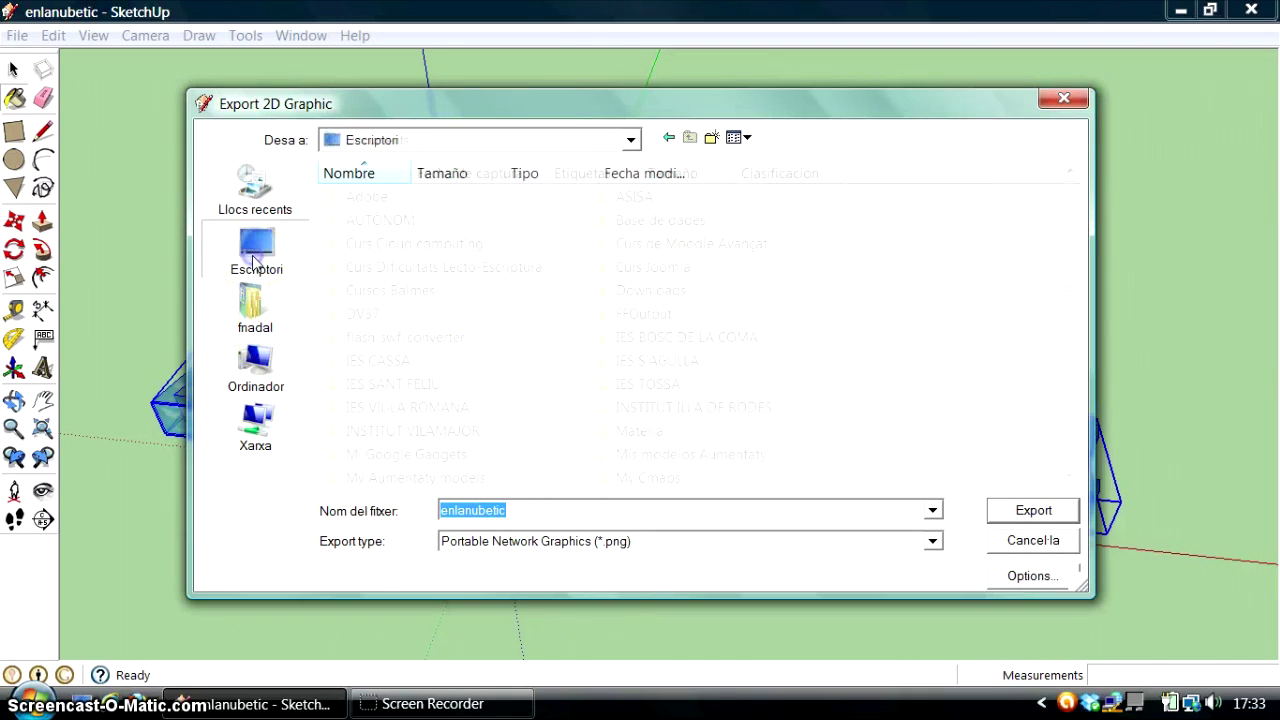
click(1027, 514)
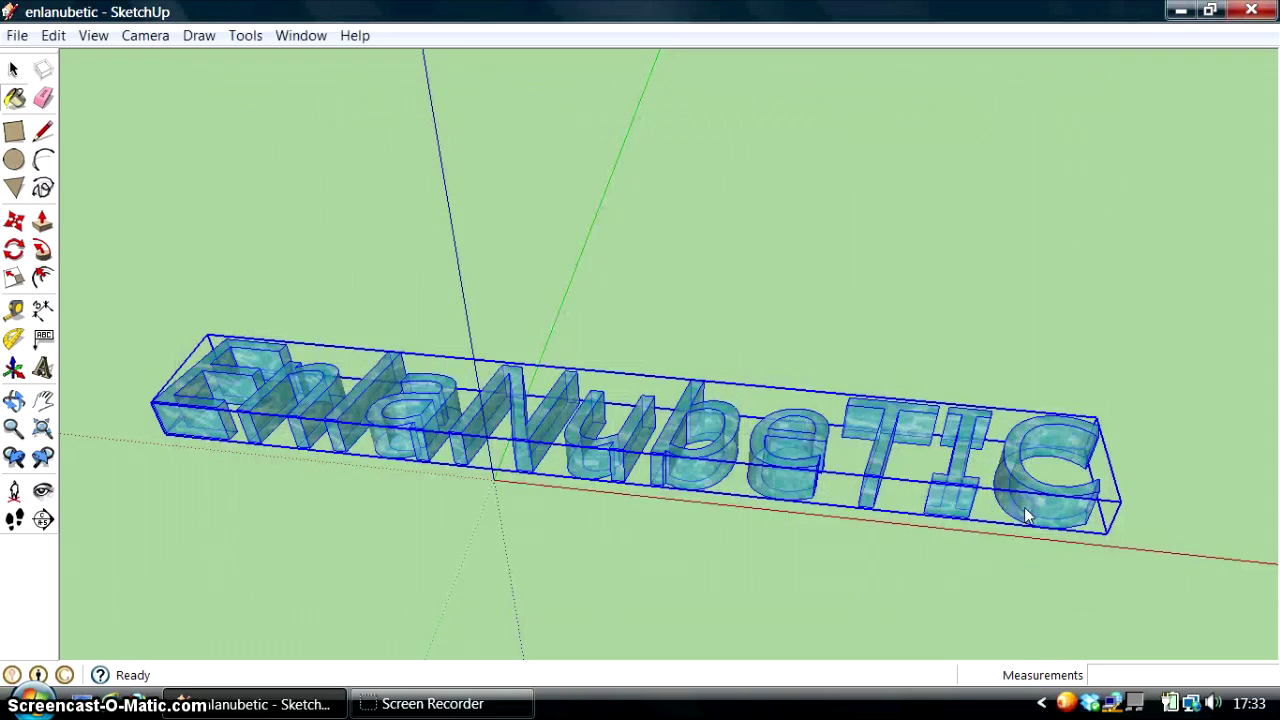
key(b)
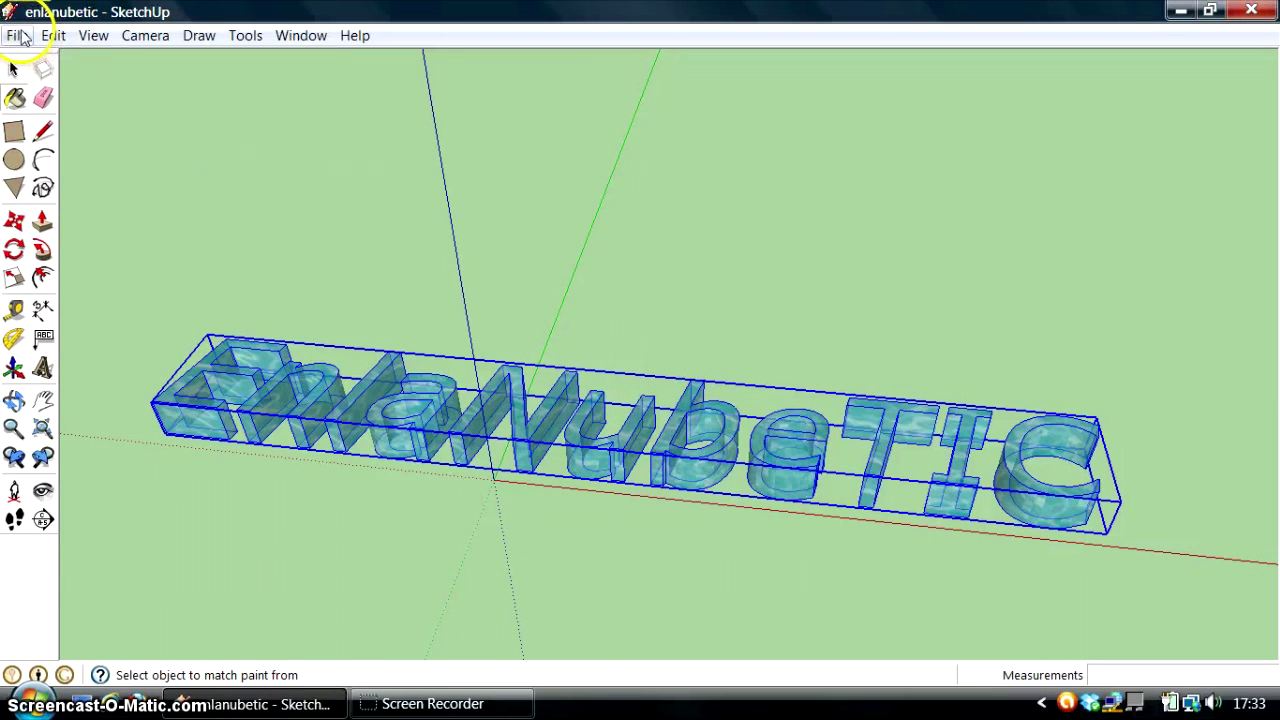
Step: Export the model to the Desktop as COLLADA file enlanubetic.dae, then minimize SketchUp
click(18, 36)
mouse_move(55, 375)
click(397, 378)
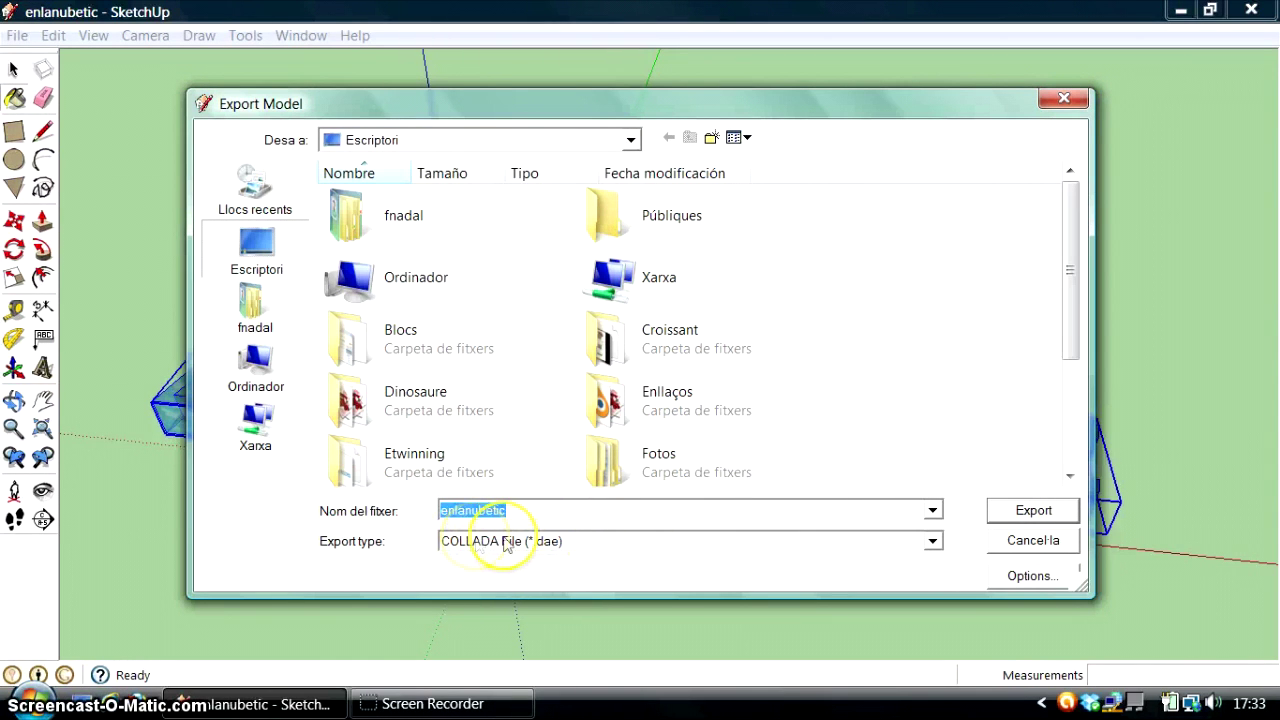
click(1032, 511)
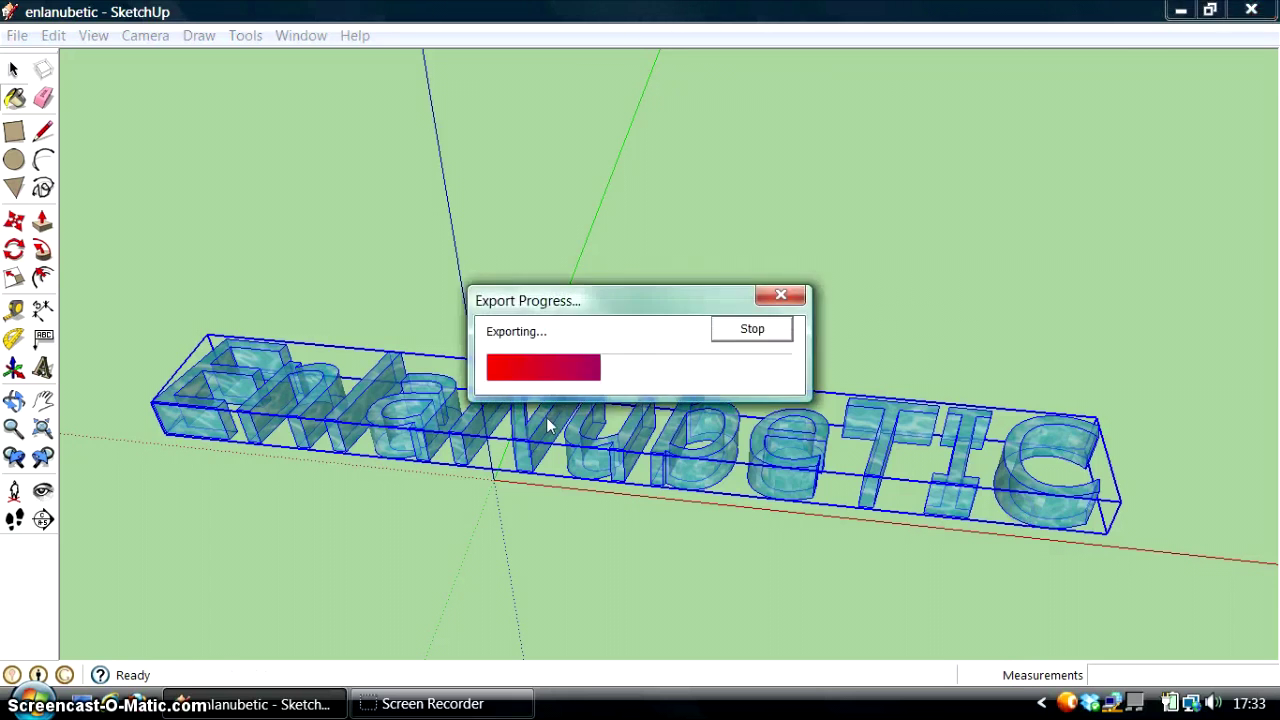
click(1180, 10)
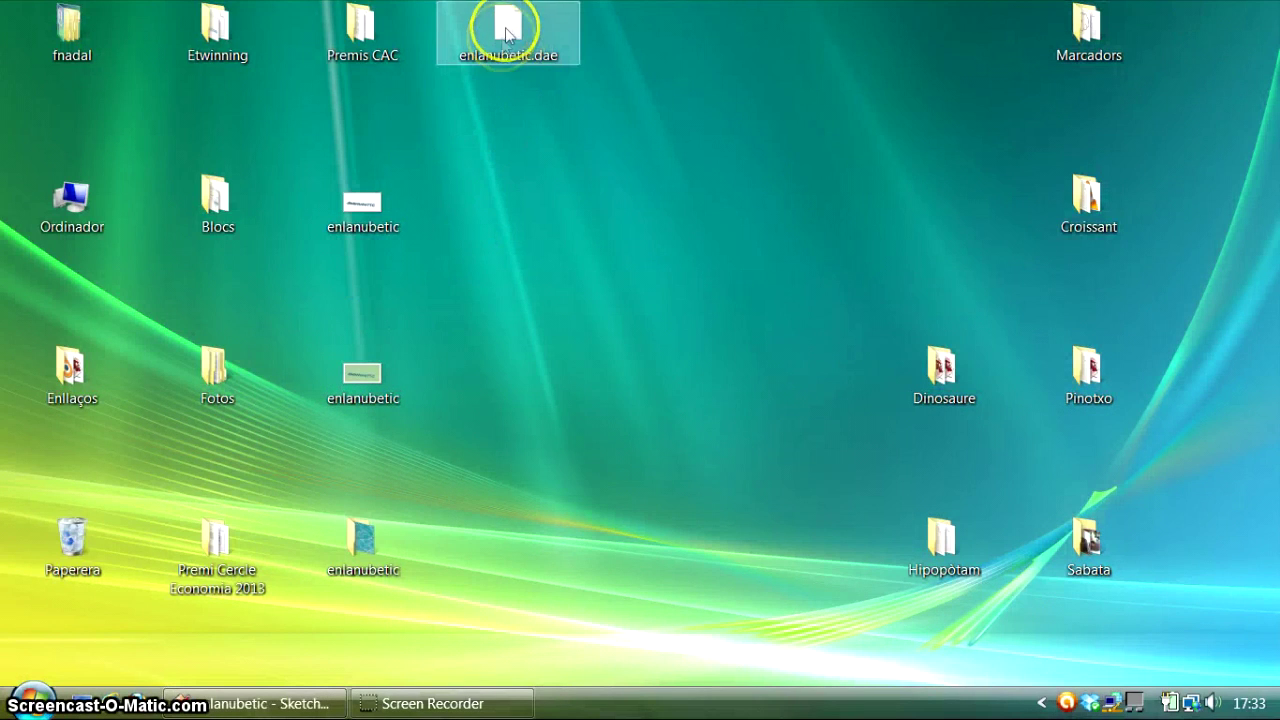
Step: Launch Aumentaty Author from the Windows Start menu
click(33, 706)
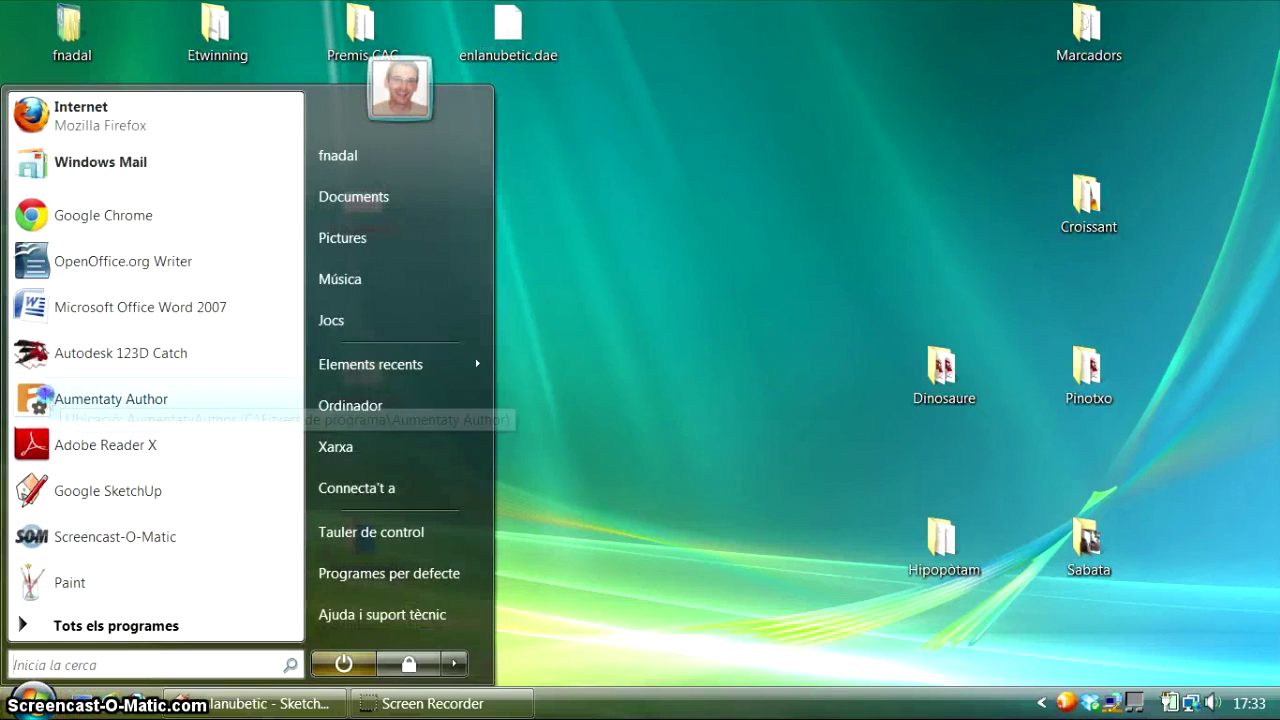
click(40, 398)
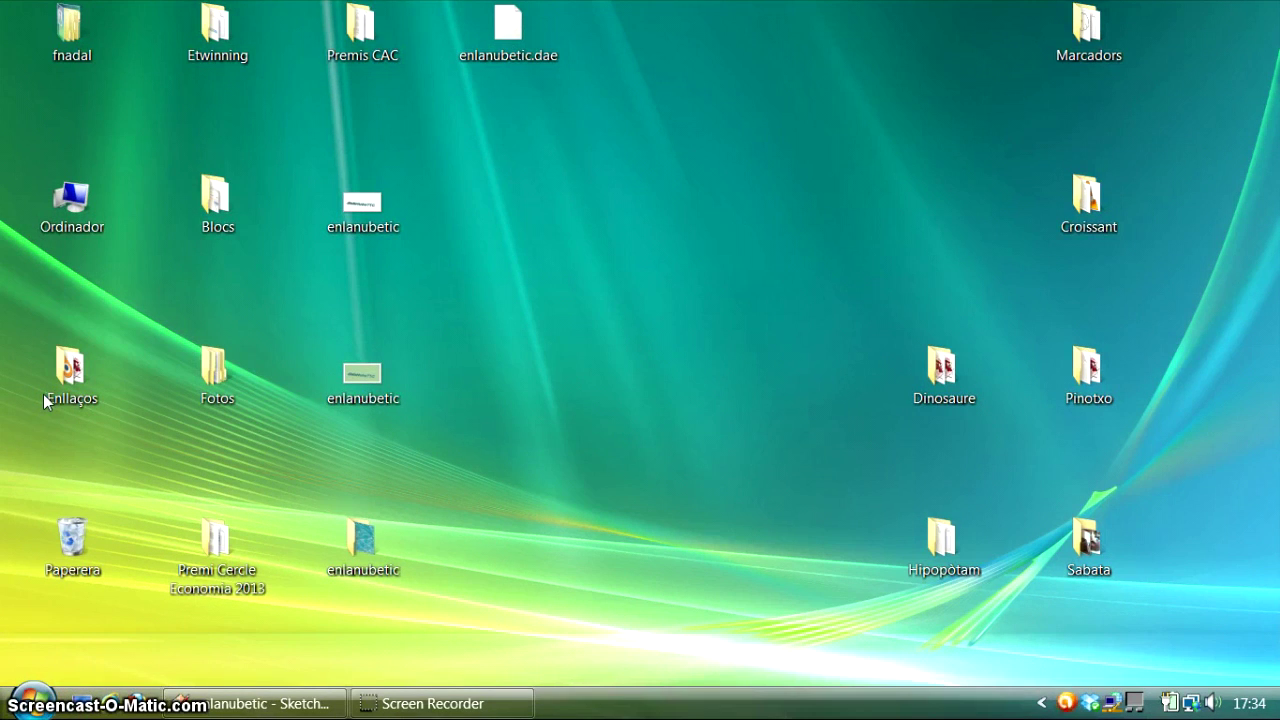
click(55, 400)
click(450, 447)
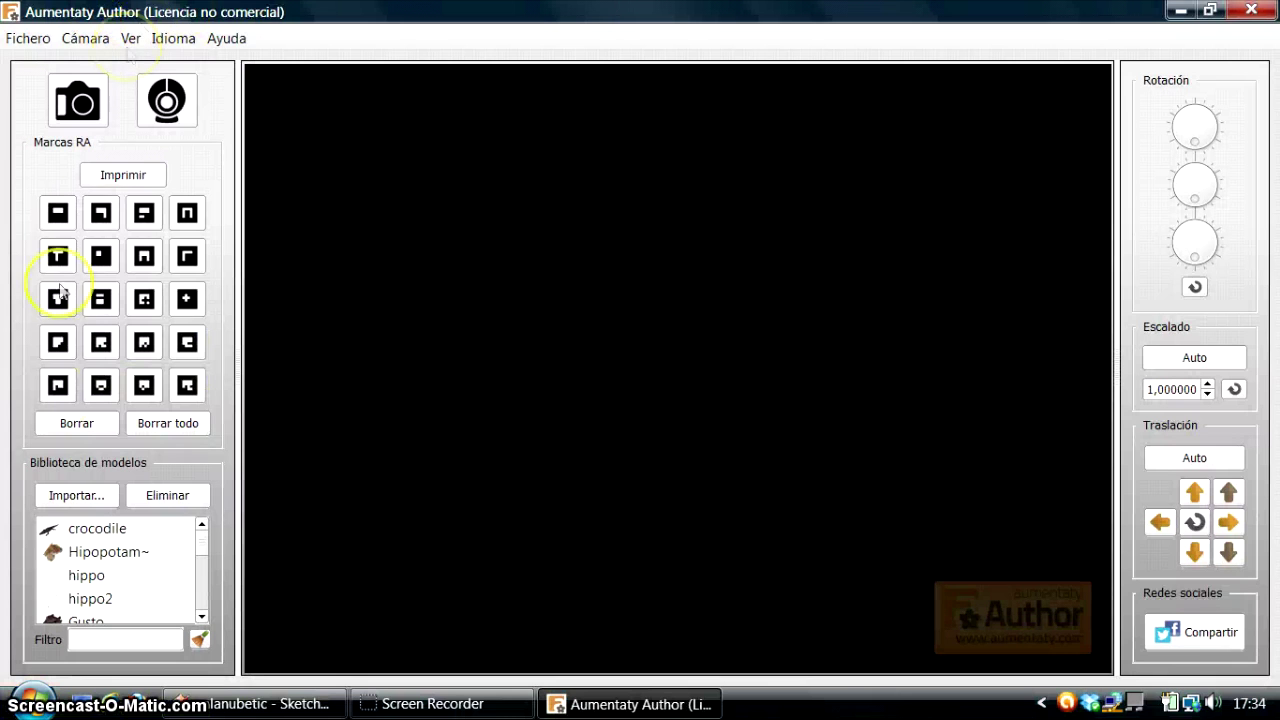
Step: Import enlanubetic.dae from the Desktop (Escriptori) into the model library
click(78, 494)
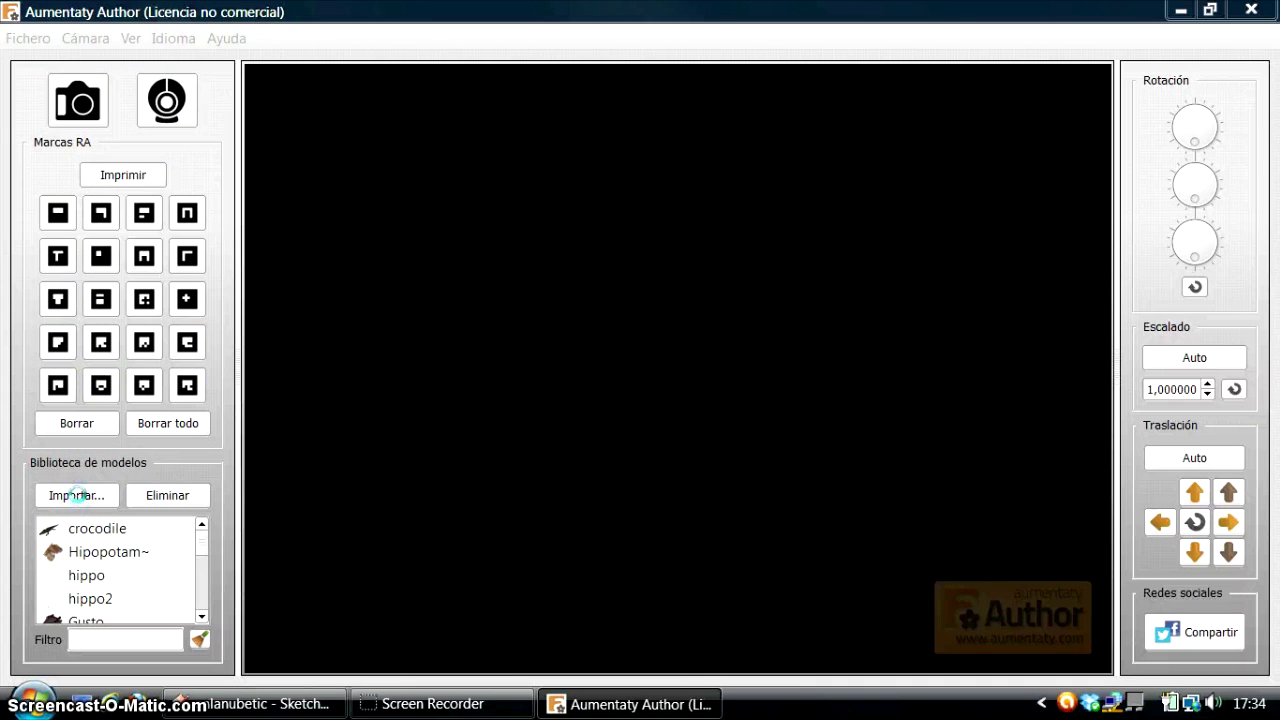
click(60, 237)
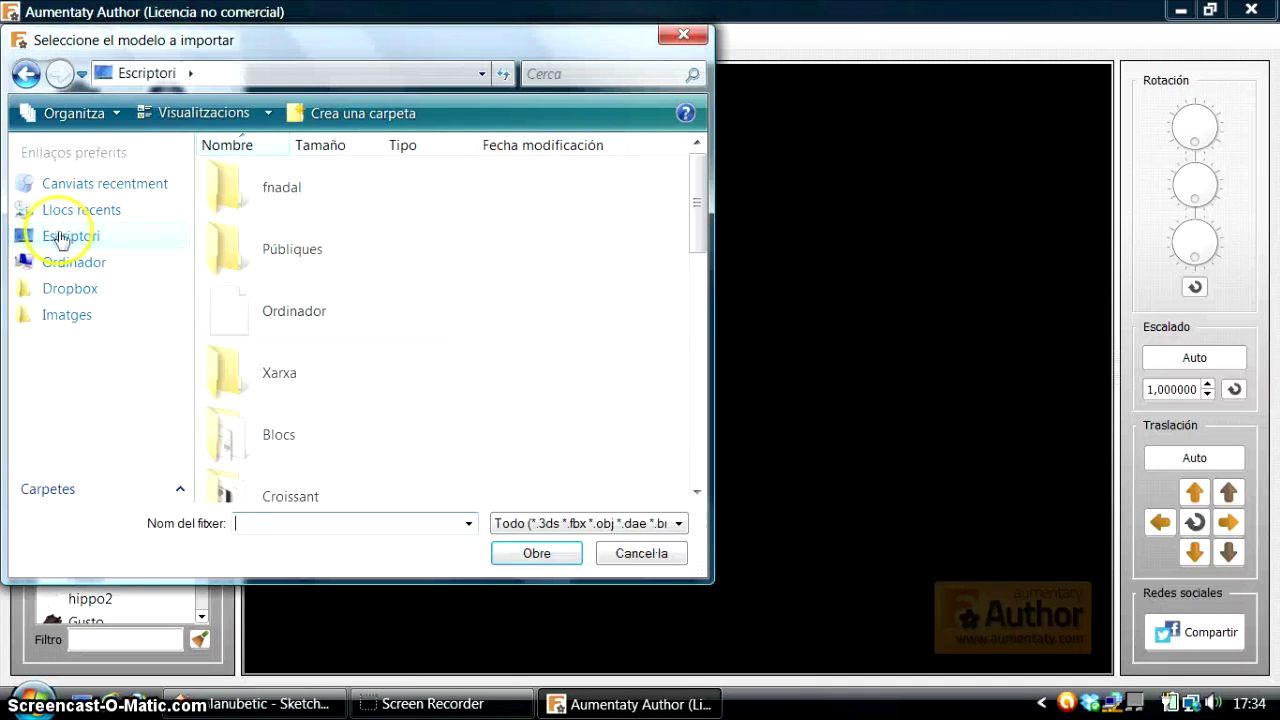
drag(698, 223, 695, 492)
click(240, 410)
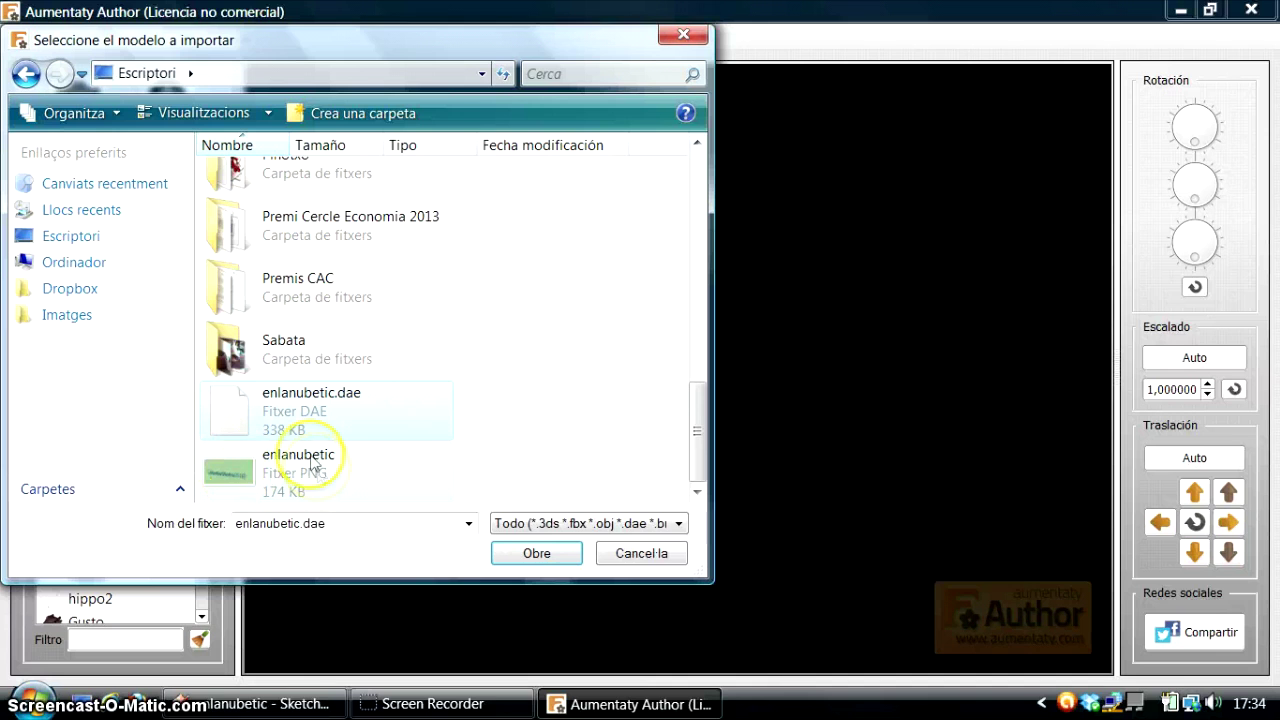
click(519, 555)
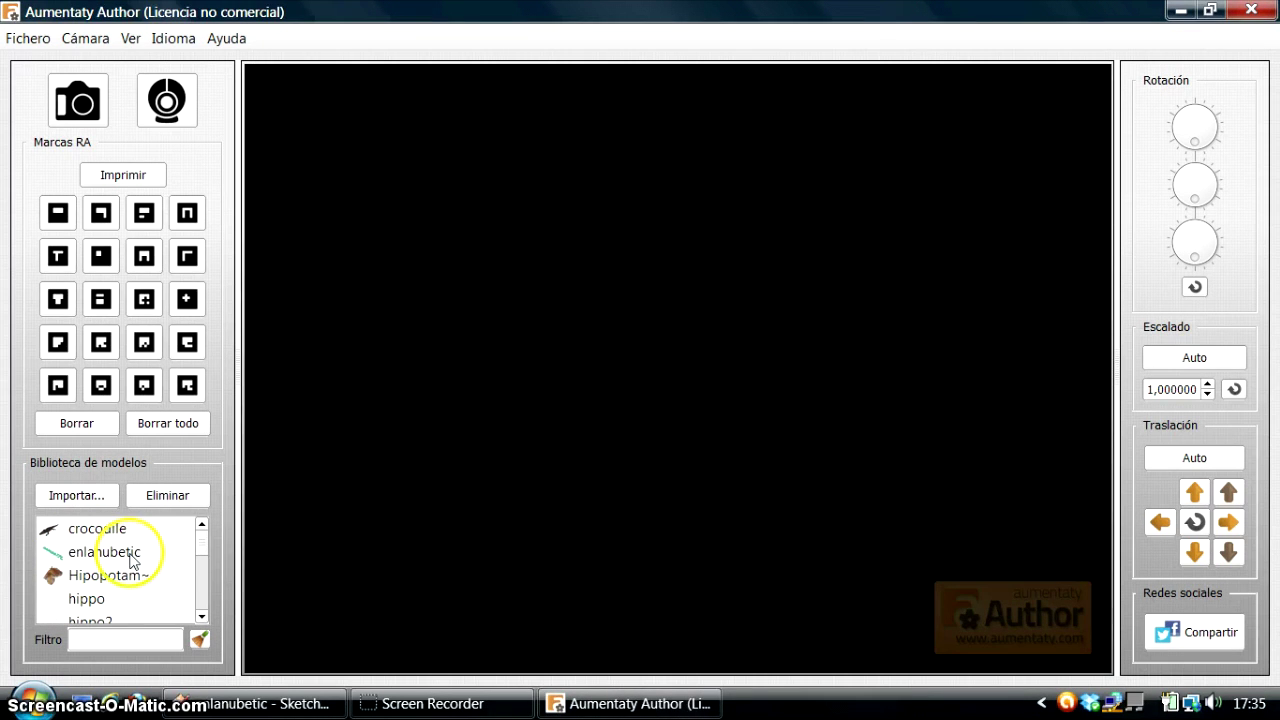
Step: Assign the enlanubetic model to the first AR marker and start the live webcam view
mouse_move(104, 558)
mouse_down()
mouse_move(84, 218)
mouse_move(60, 214)
mouse_up()
click(160, 113)
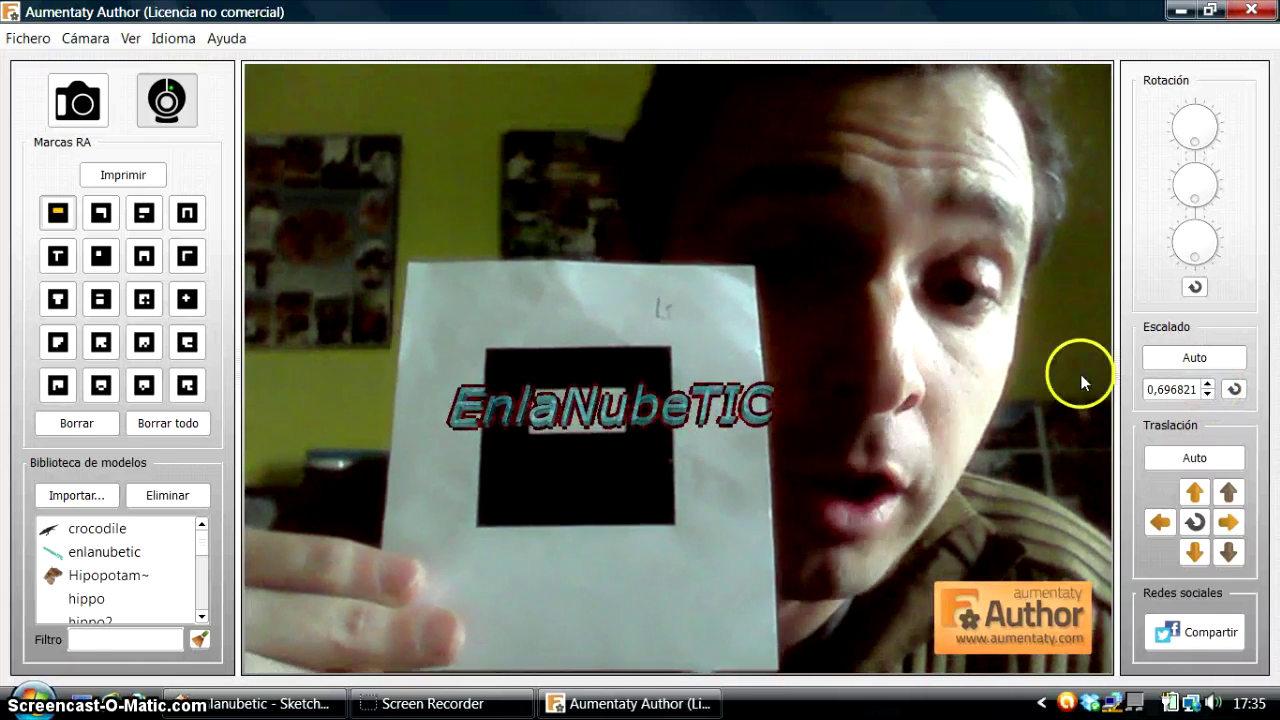
Step: Scale the first marker's EnlaNubeTIC model to 1,696821 and rotate it to stand diagonally
click(101, 214)
click(508, 378)
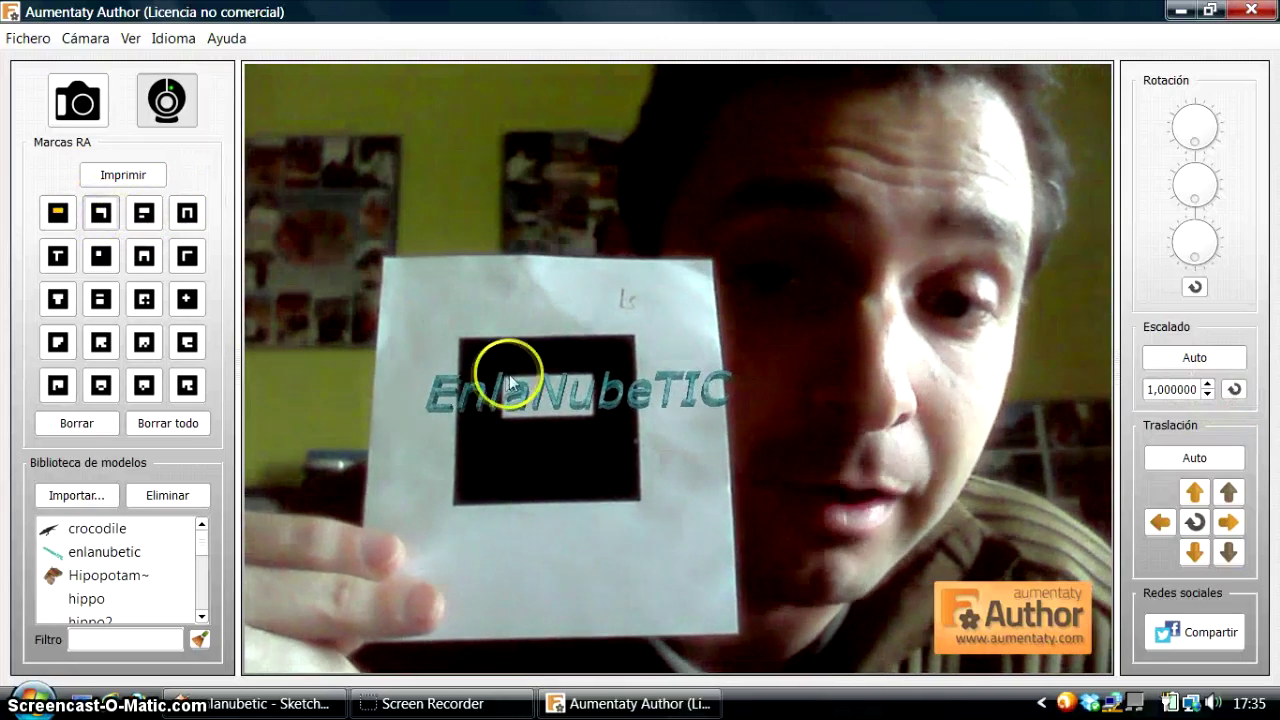
click(61, 214)
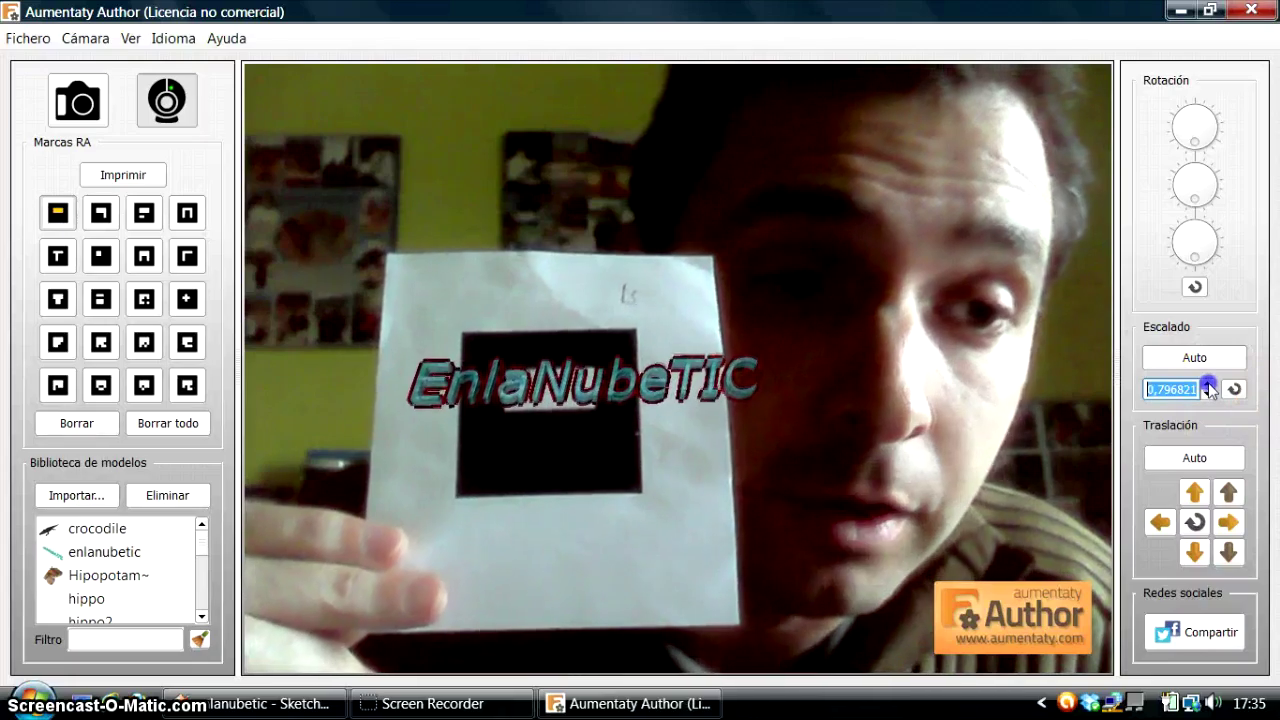
click(1209, 386)
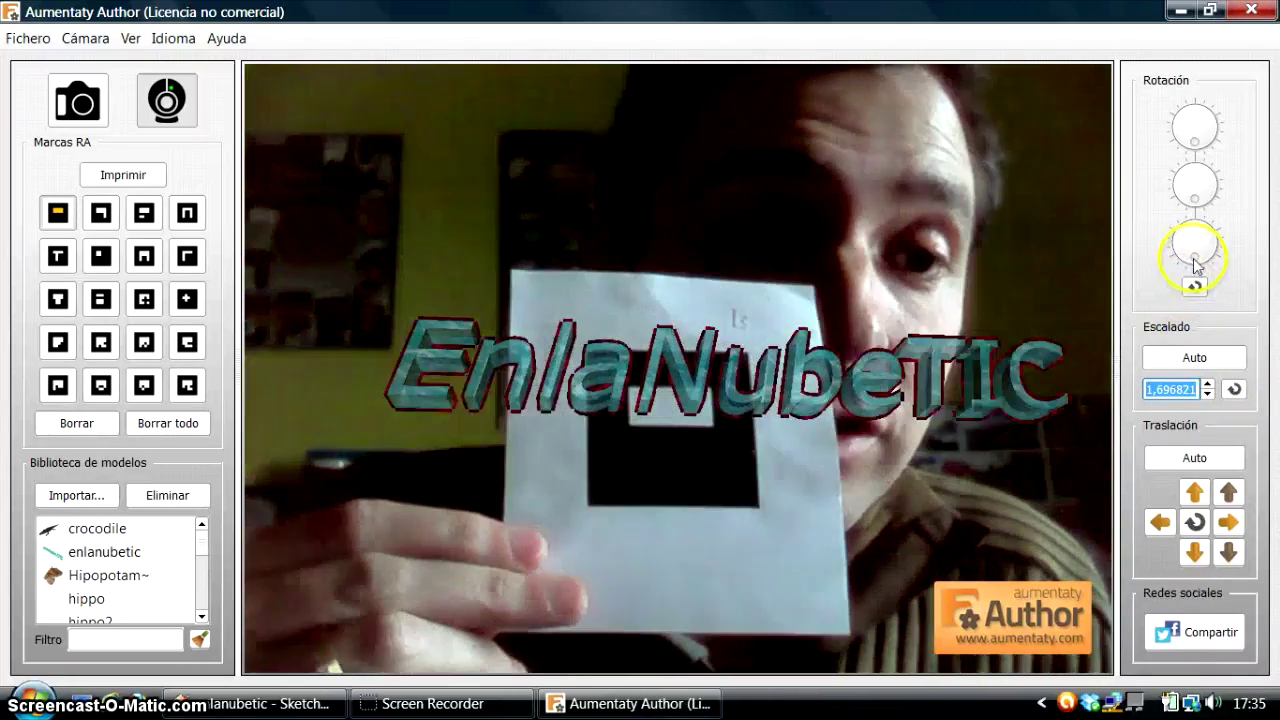
click(1205, 261)
drag(1205, 261, 1197, 268)
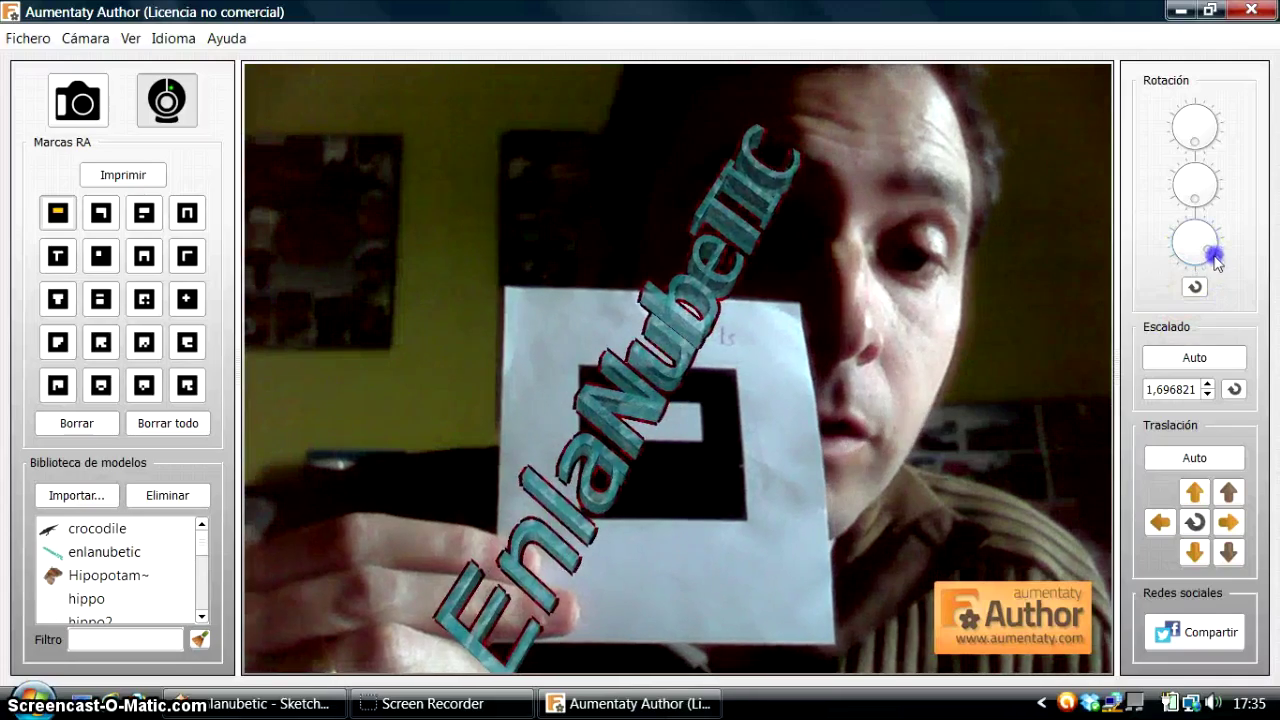